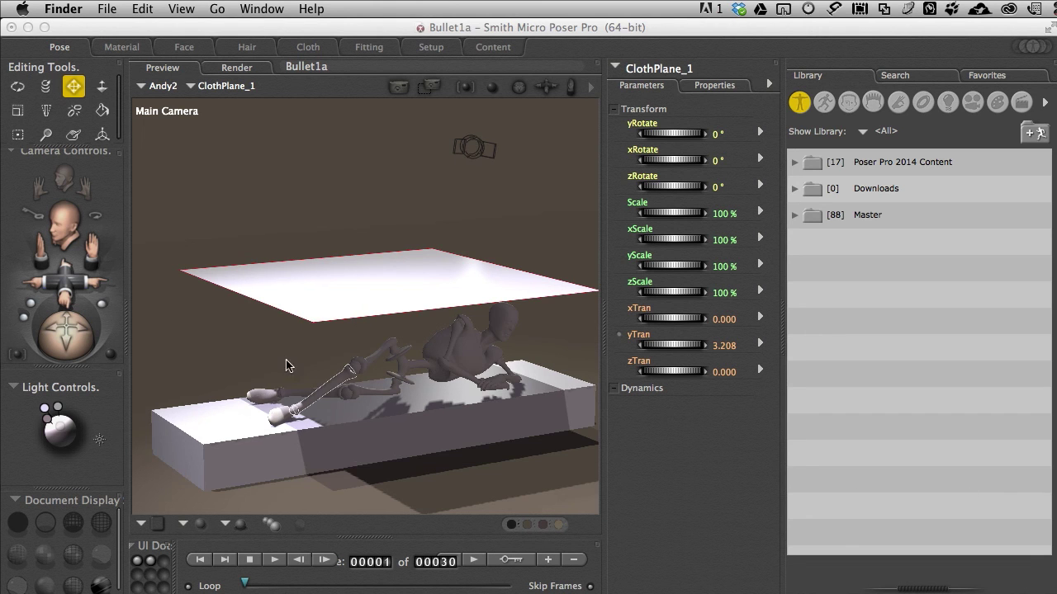
Bring the Poser window with the Bullet1a scene to the front.
{"action": "left_click", "coordinate": [345, 28]}
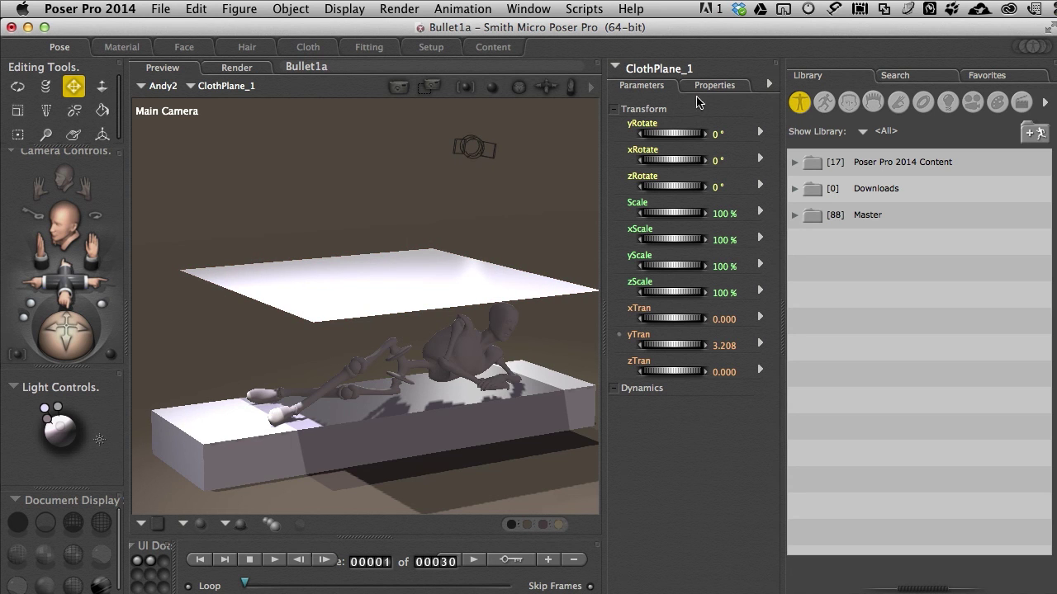
Open the Bullet Physics Controls window and move it over the viewport.
{"action": "left_click", "coordinate": [534, 12]}
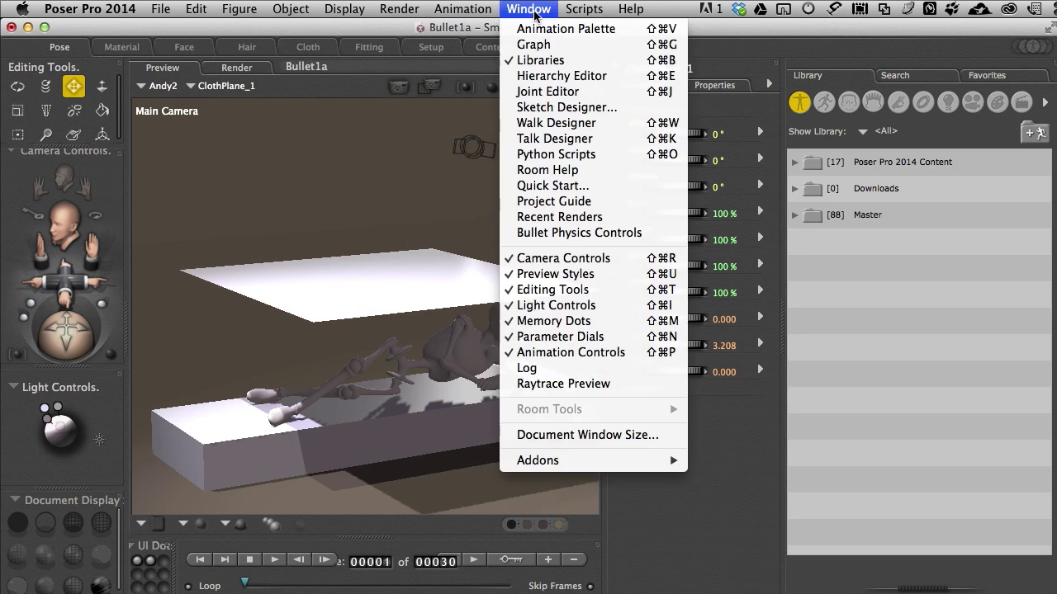
{"action": "left_click", "coordinate": [565, 232]}
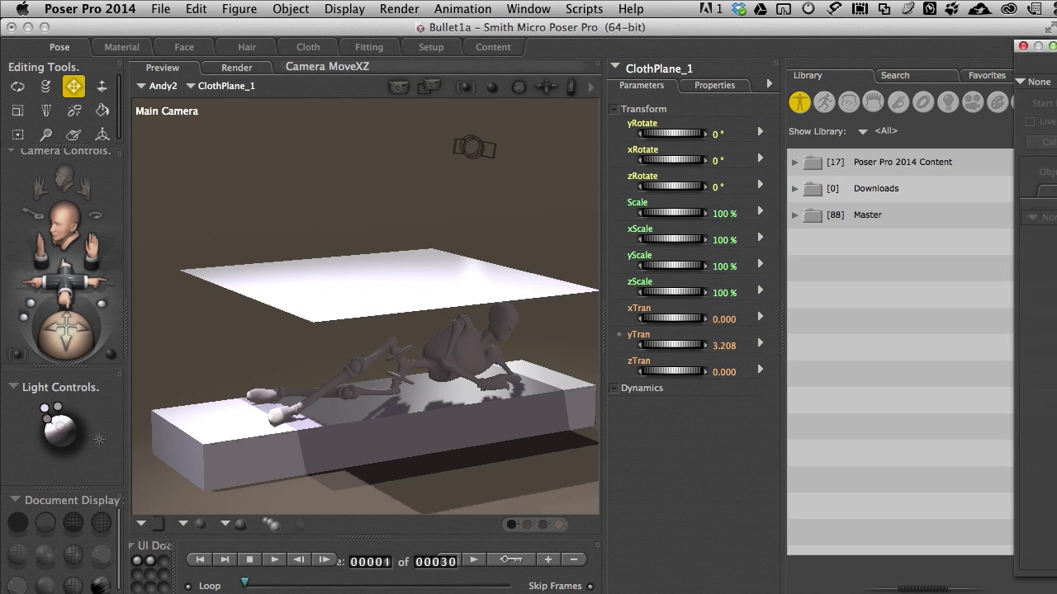
{"action": "left_click_drag", "start_coordinate": [1007, 48], "coordinate": [426, 60]}
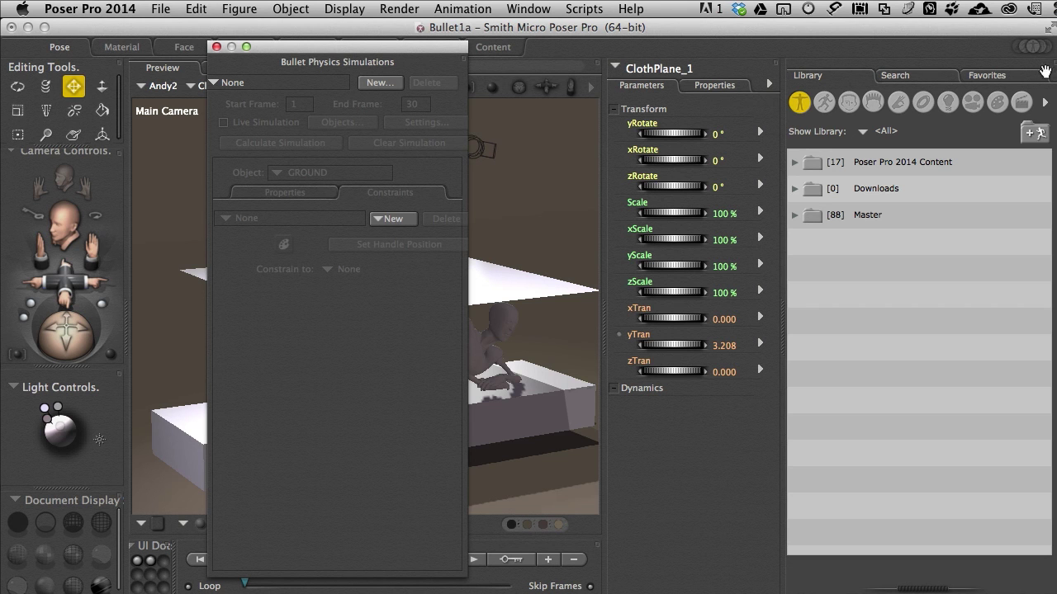
Switch to a layout without the library and dock the Bullet Physics panel beside Parameters.
{"action": "left_click", "coordinate": [1042, 65]}
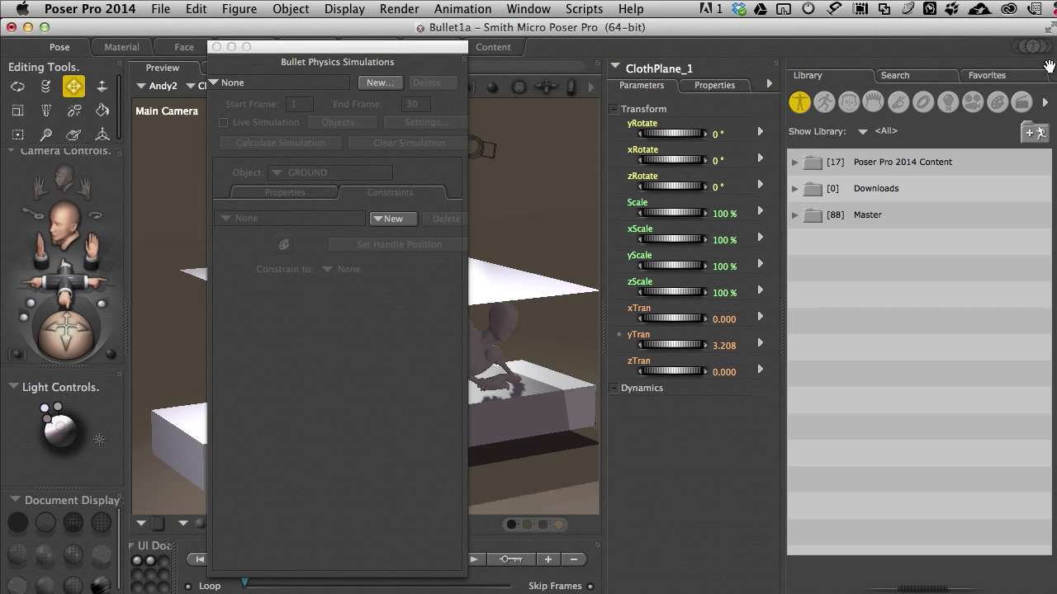
{"action": "left_click", "coordinate": [1051, 66]}
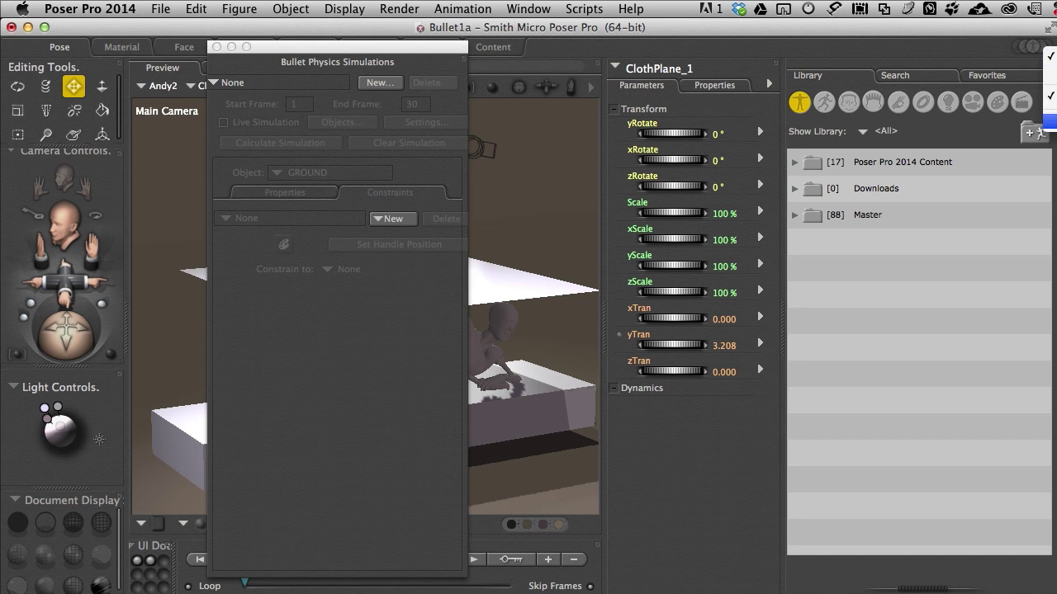
{"action": "left_click", "coordinate": [1052, 120]}
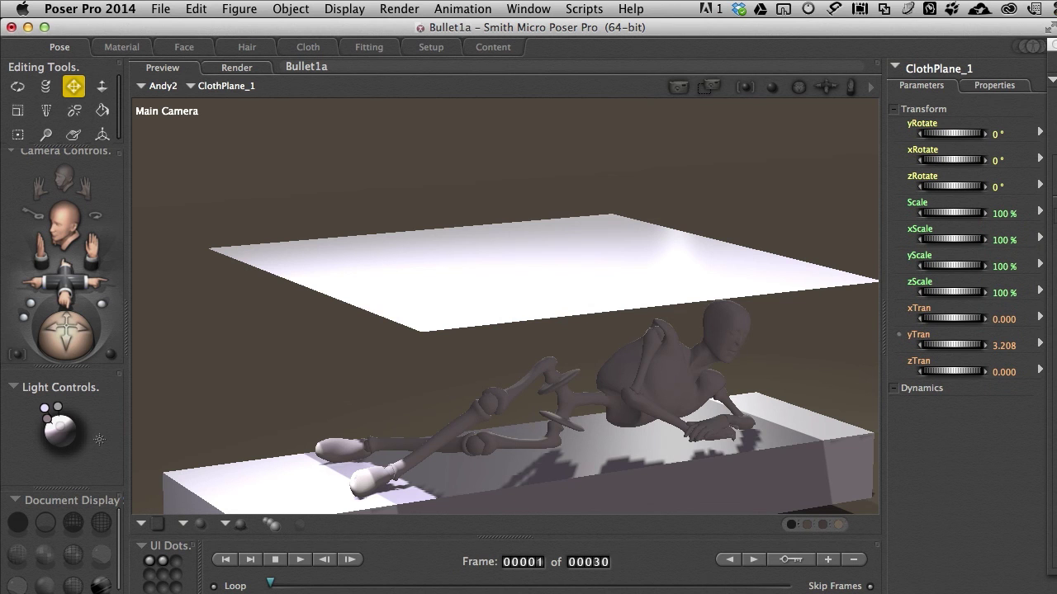
{"action": "left_click_drag", "start_coordinate": [1056, 161], "coordinate": [879, 381]}
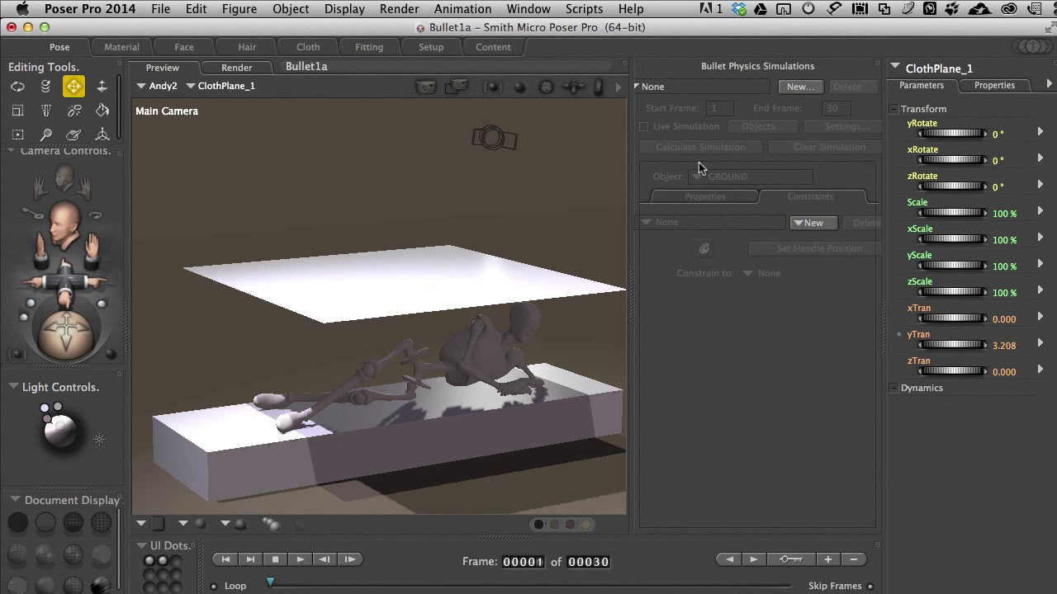
{"action": "left_click_drag", "start_coordinate": [632, 300], "coordinate": [584, 298]}
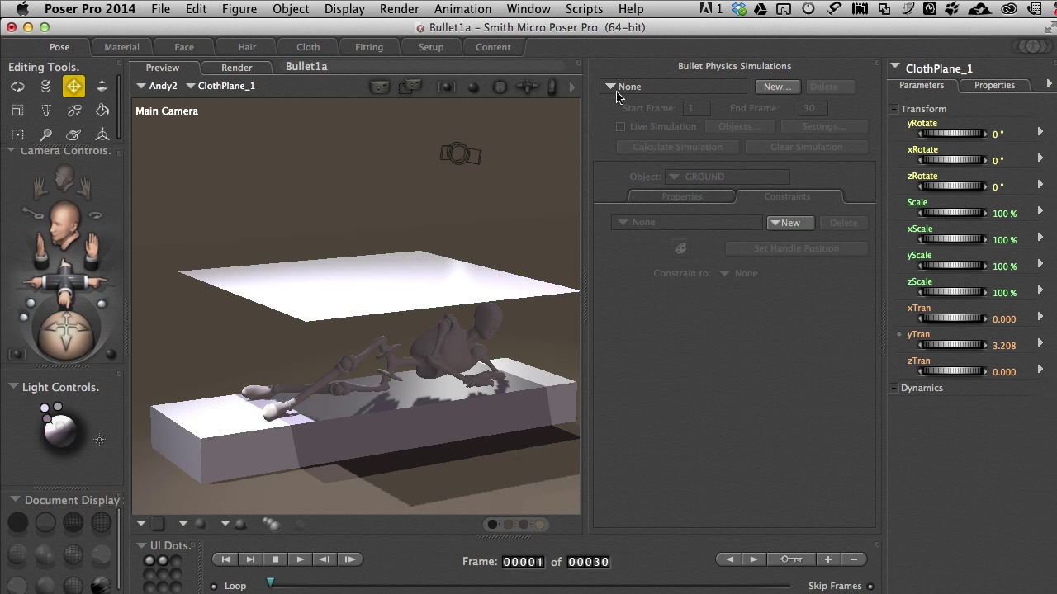
Create a new Bullet simulation named 'Blanket' in place of the default Sim_1.
{"action": "left_click", "coordinate": [776, 86]}
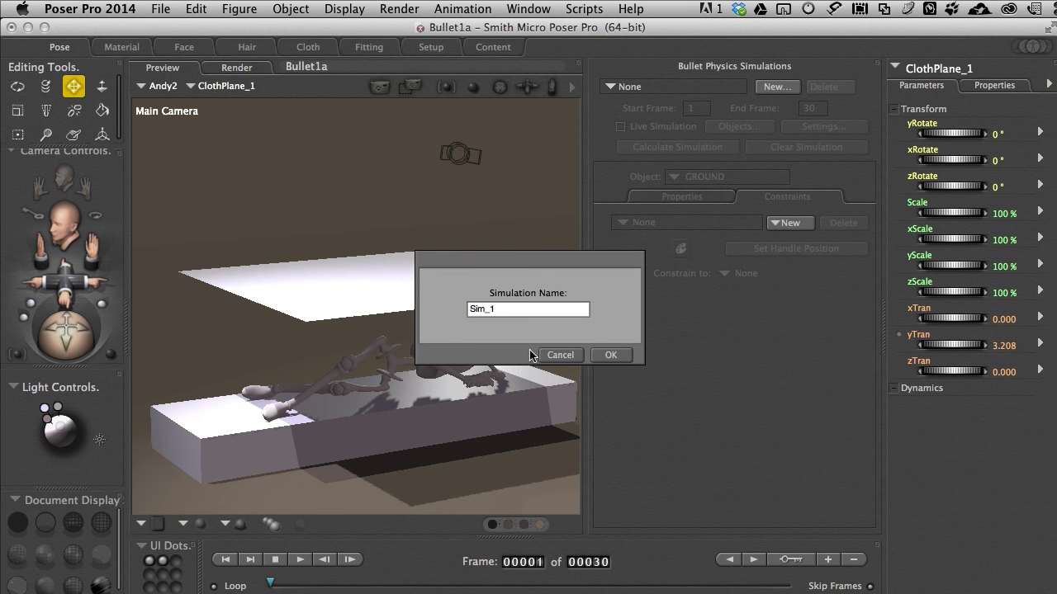
{"action": "left_click", "coordinate": [498, 310]}
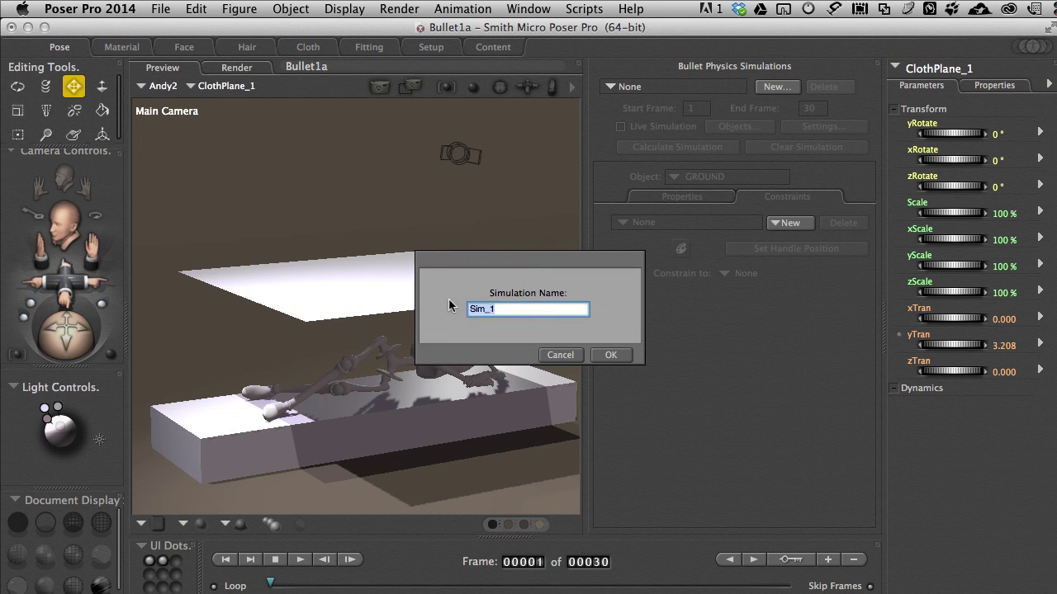
{"action": "type", "text": "Blanket"}
{"action": "left_click", "coordinate": [612, 355]}
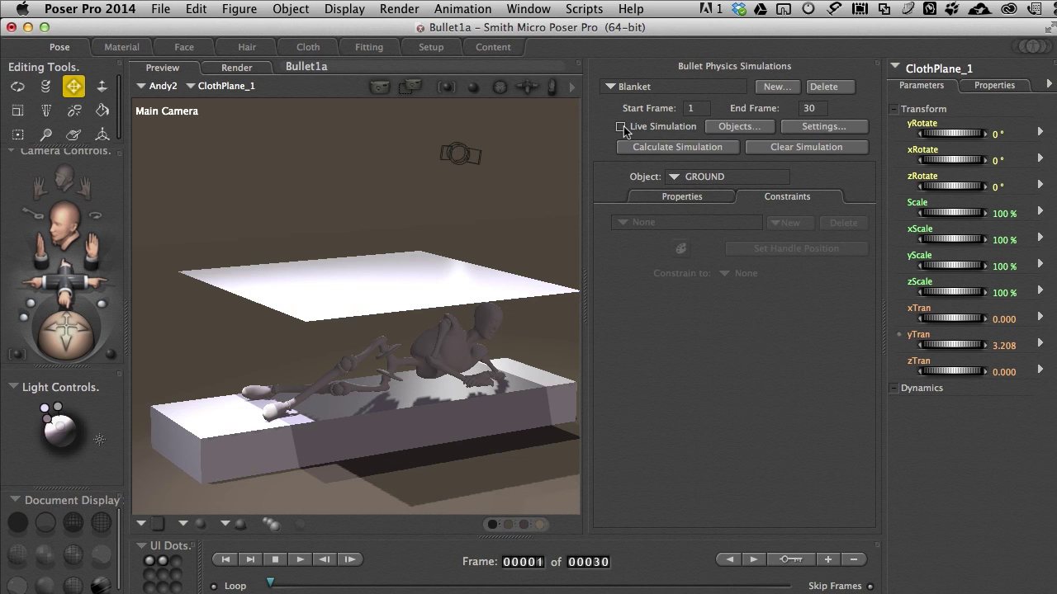
Open the simulation's object picker and tick box_1 as a choreographed object.
{"action": "left_click", "coordinate": [728, 128]}
{"action": "left_click_drag", "start_coordinate": [743, 262], "coordinate": [385, 59]}
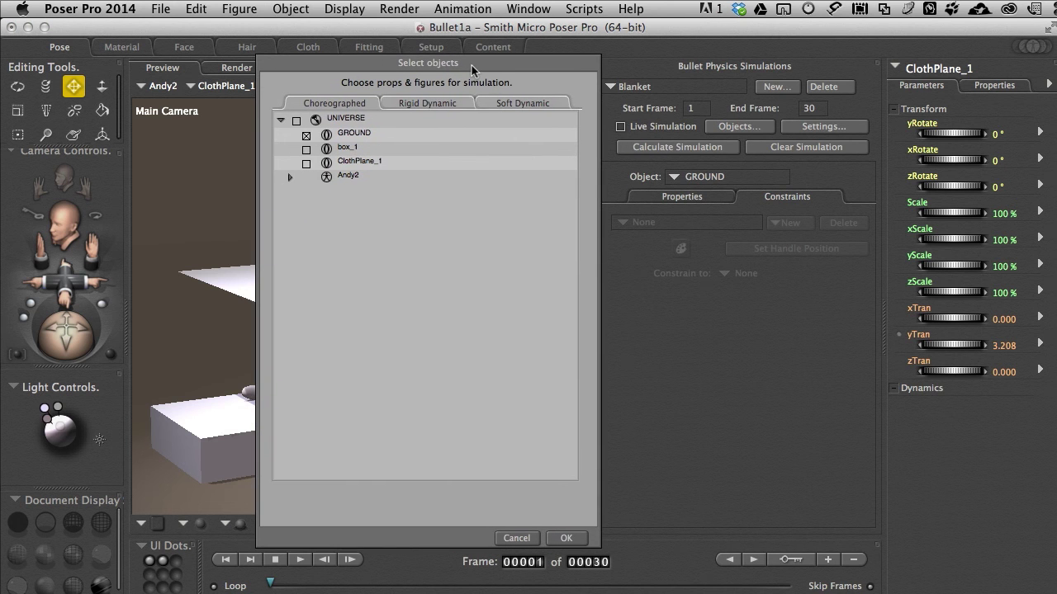
{"action": "left_click_drag", "start_coordinate": [471, 65], "coordinate": [447, 60]}
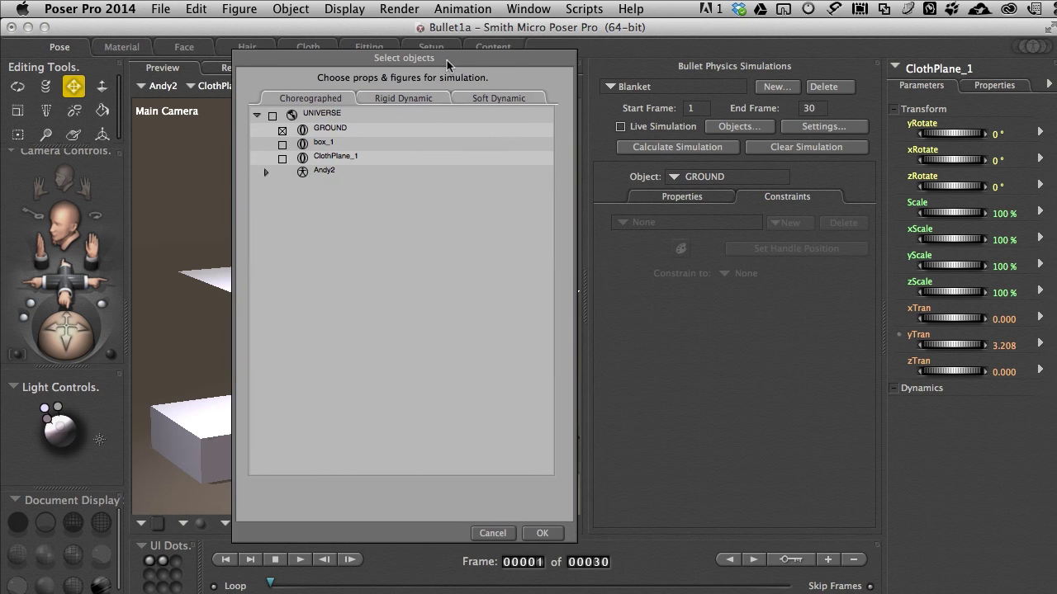
{"action": "left_click", "coordinate": [266, 172]}
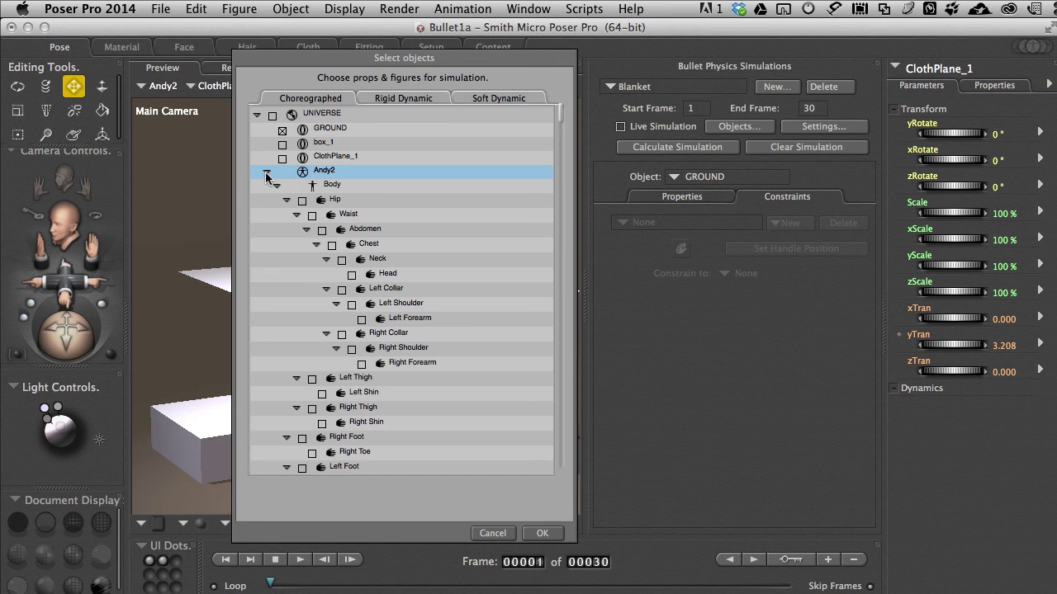
{"action": "left_click", "coordinate": [266, 172]}
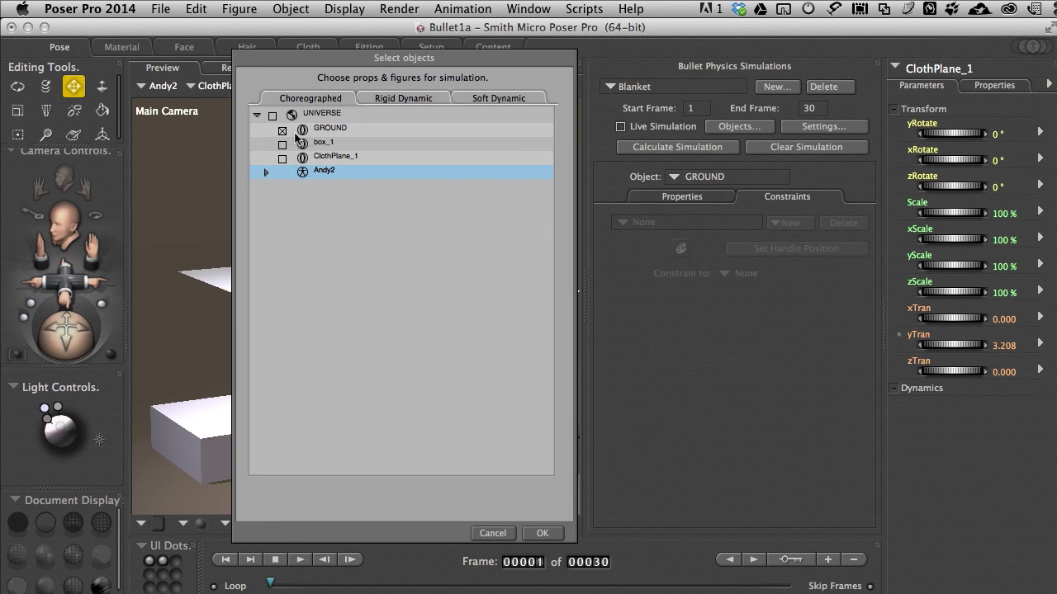
{"action": "left_click", "coordinate": [282, 145]}
Make ClothPlane_1 a soft dynamic object on the Soft Dynamic tab.
{"action": "left_click", "coordinate": [386, 99]}
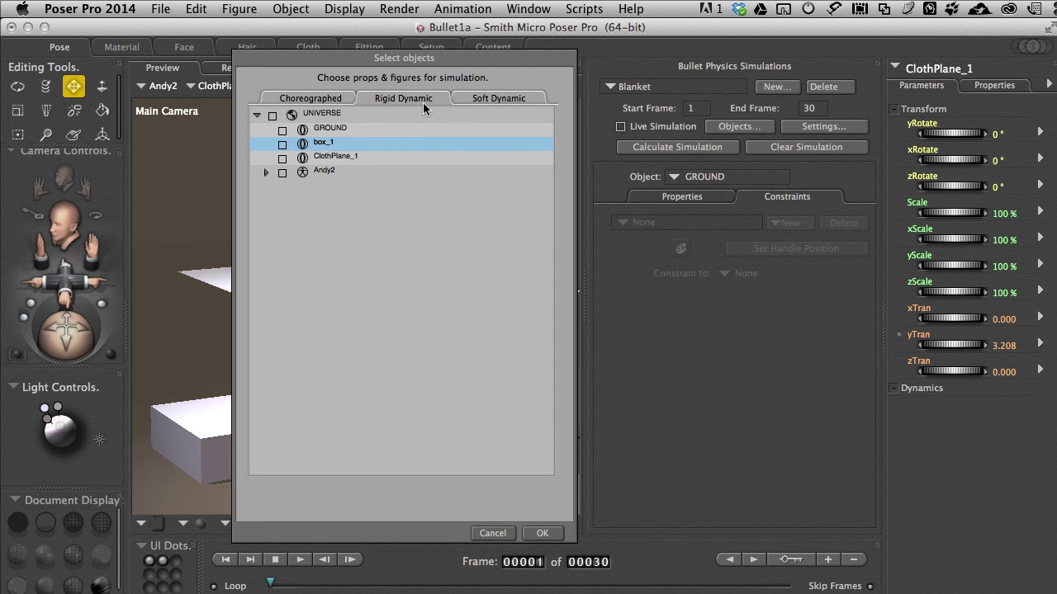
{"action": "left_click", "coordinate": [480, 98]}
{"action": "left_click", "coordinate": [282, 159]}
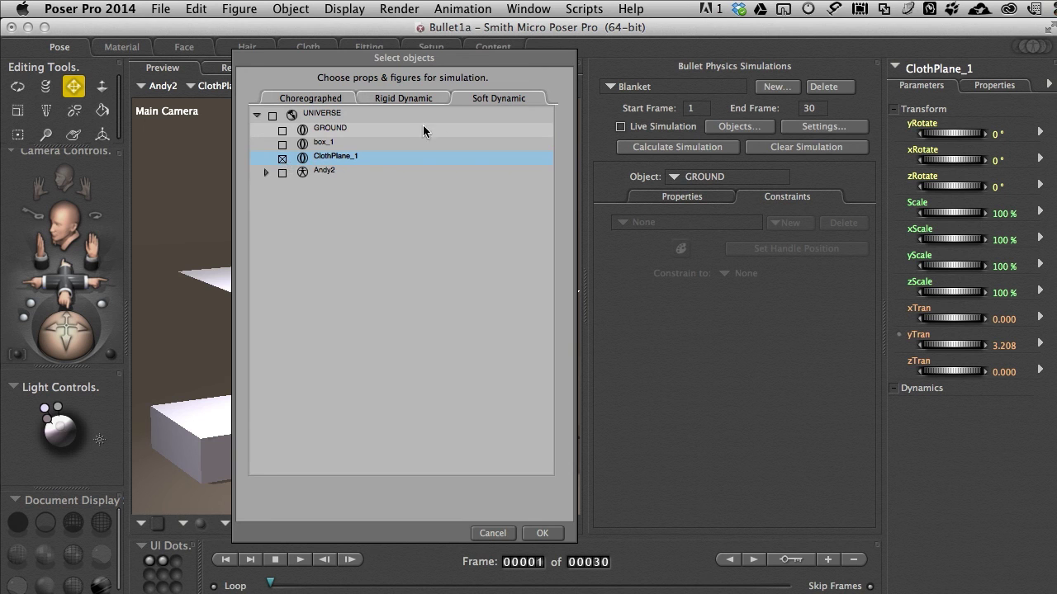
Tick Andy2's Hip, Waist, Abdomen, Chest, Neck and Head as choreographed colliders.
{"action": "left_click", "coordinate": [303, 98]}
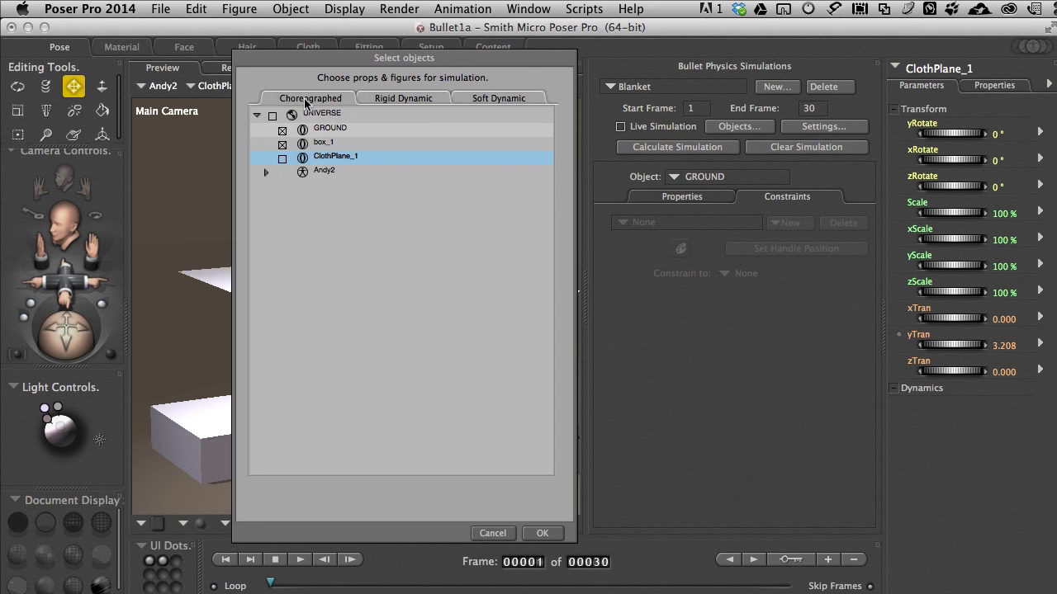
{"action": "left_click", "coordinate": [266, 172]}
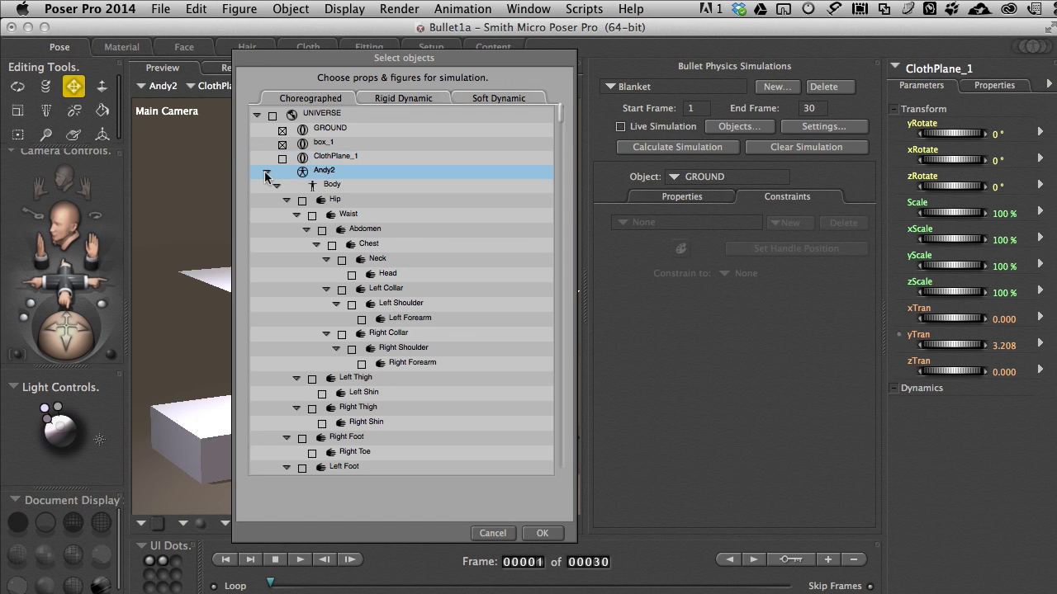
{"action": "left_click", "coordinate": [303, 201]}
{"action": "left_click", "coordinate": [312, 215]}
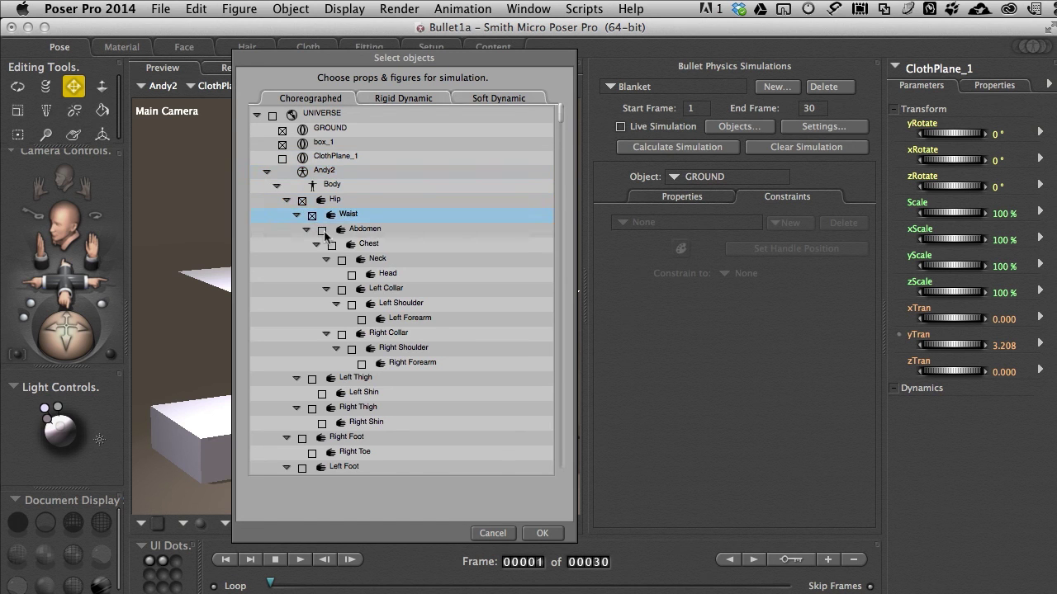
{"action": "left_click", "coordinate": [322, 231]}
{"action": "left_click", "coordinate": [332, 246]}
{"action": "left_click", "coordinate": [342, 260]}
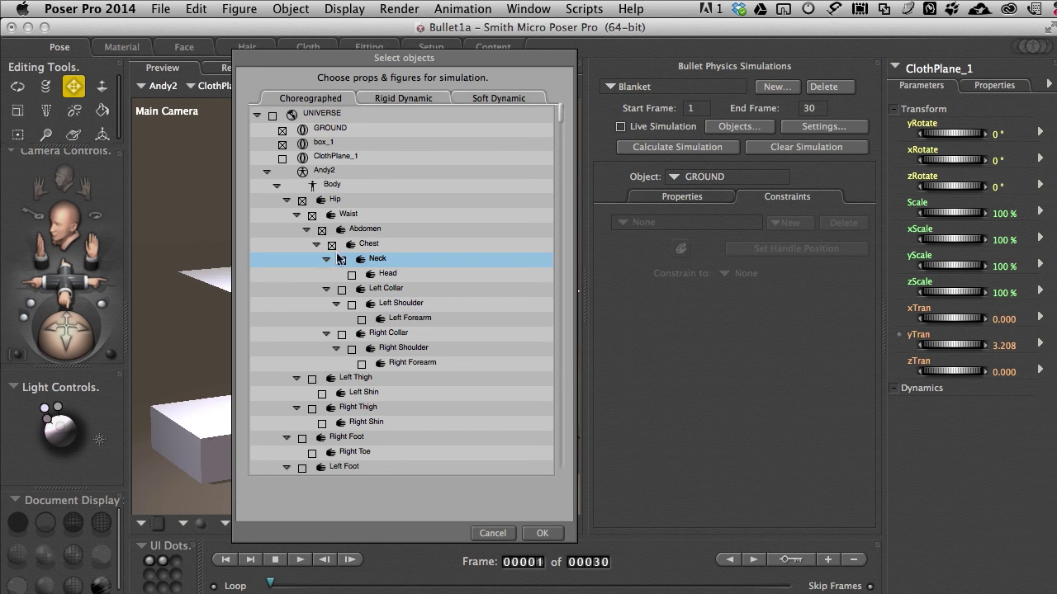
{"action": "left_click", "coordinate": [351, 276]}
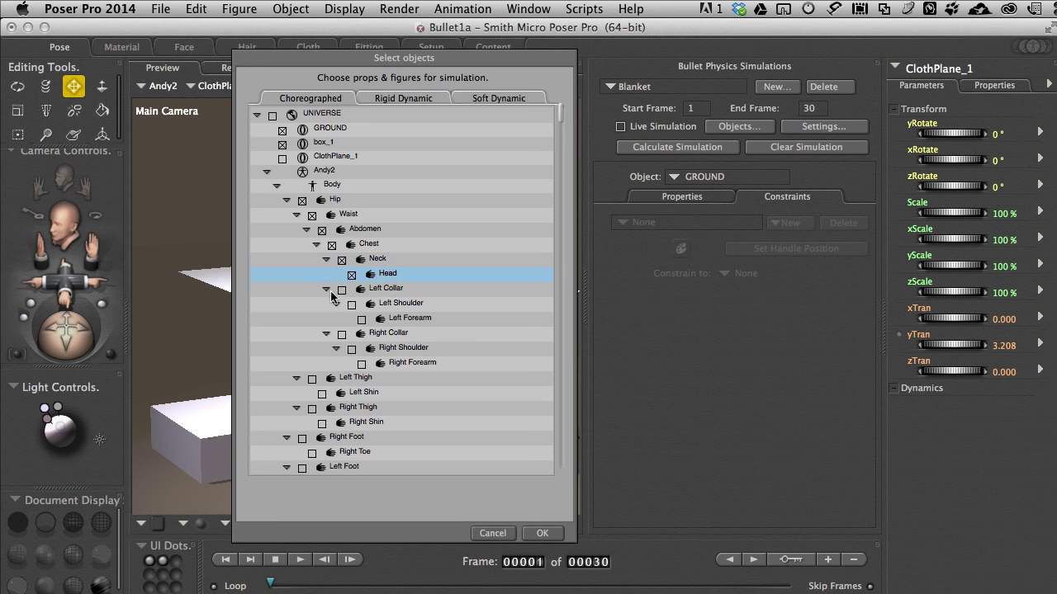
Tick Andy2's collars, shoulders, forearms, thighs, shins and feet as colliders.
{"action": "left_click", "coordinate": [340, 289]}
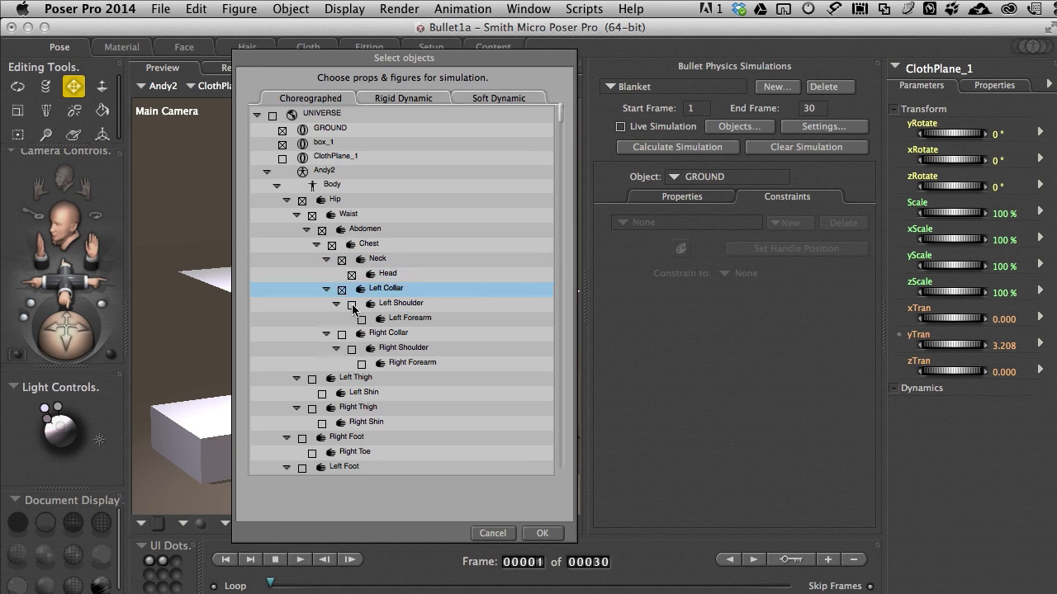
{"action": "left_click", "coordinate": [352, 306]}
{"action": "left_click", "coordinate": [361, 320]}
{"action": "left_click", "coordinate": [341, 335]}
{"action": "left_click", "coordinate": [352, 349]}
{"action": "left_click", "coordinate": [362, 364]}
{"action": "left_click", "coordinate": [313, 381]}
{"action": "left_click", "coordinate": [322, 394]}
{"action": "left_click", "coordinate": [312, 408]}
{"action": "left_click", "coordinate": [322, 424]}
{"action": "left_click", "coordinate": [302, 438]}
{"action": "scroll", "coordinate": [314, 440], "scroll_direction": "down", "scroll_amount": 2}
{"action": "scroll", "coordinate": [316, 441], "scroll_direction": "down", "scroll_amount": 2}
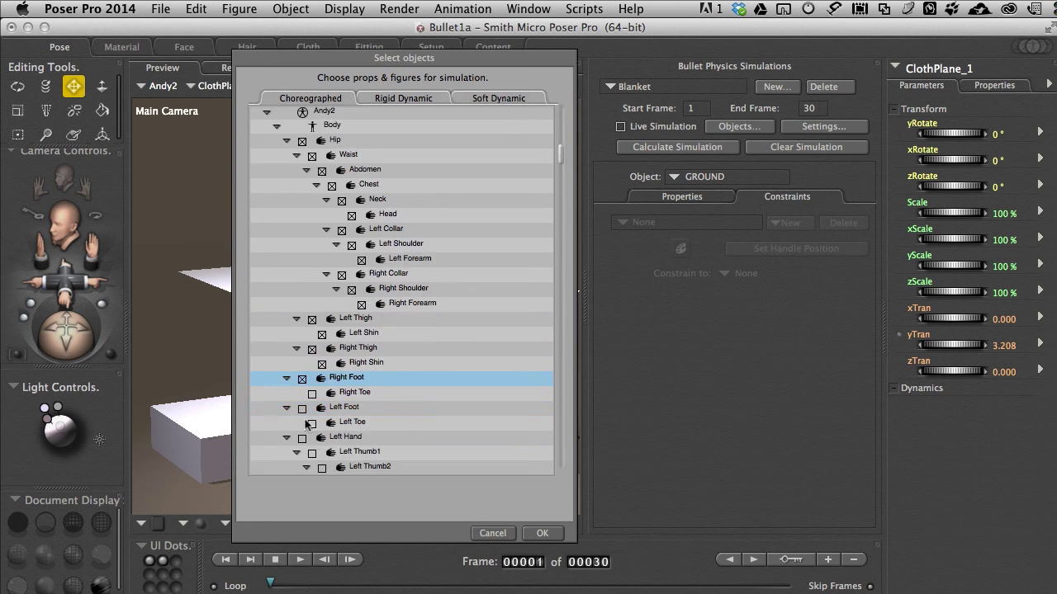
{"action": "left_click", "coordinate": [302, 407]}
{"action": "scroll", "coordinate": [316, 119], "scroll_direction": "up", "scroll_amount": 4}
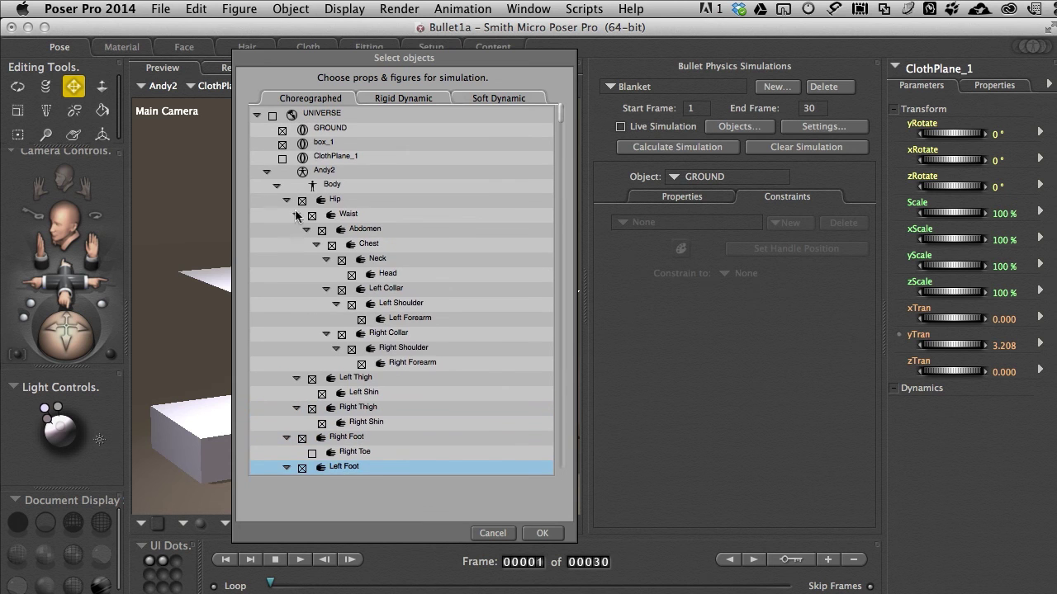
{"action": "left_click", "coordinate": [266, 171]}
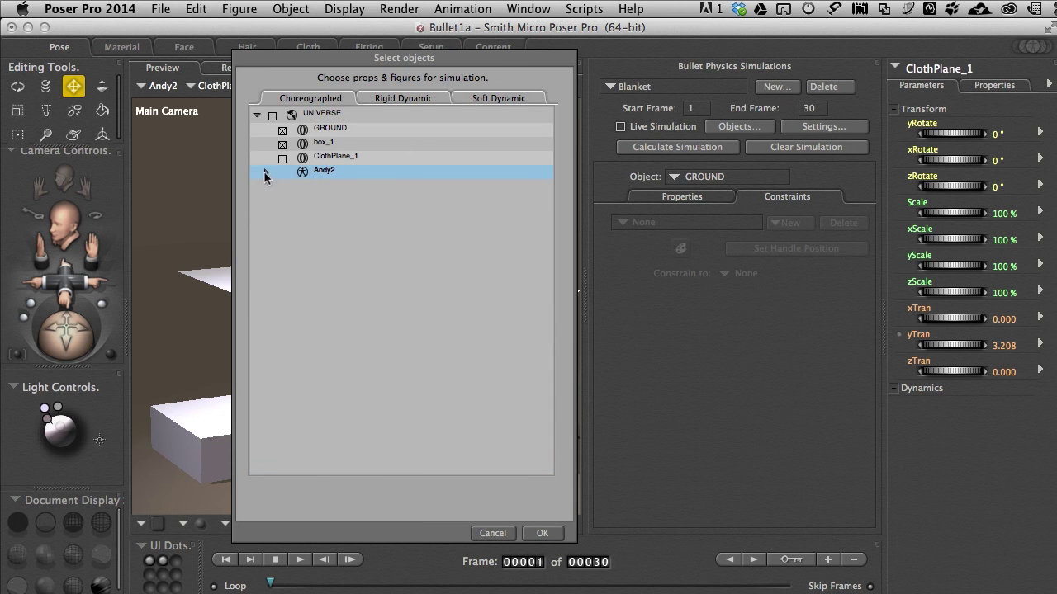
Confirm the object choices and turn on Live Simulation so the cloth drapes.
{"action": "left_click", "coordinate": [544, 533]}
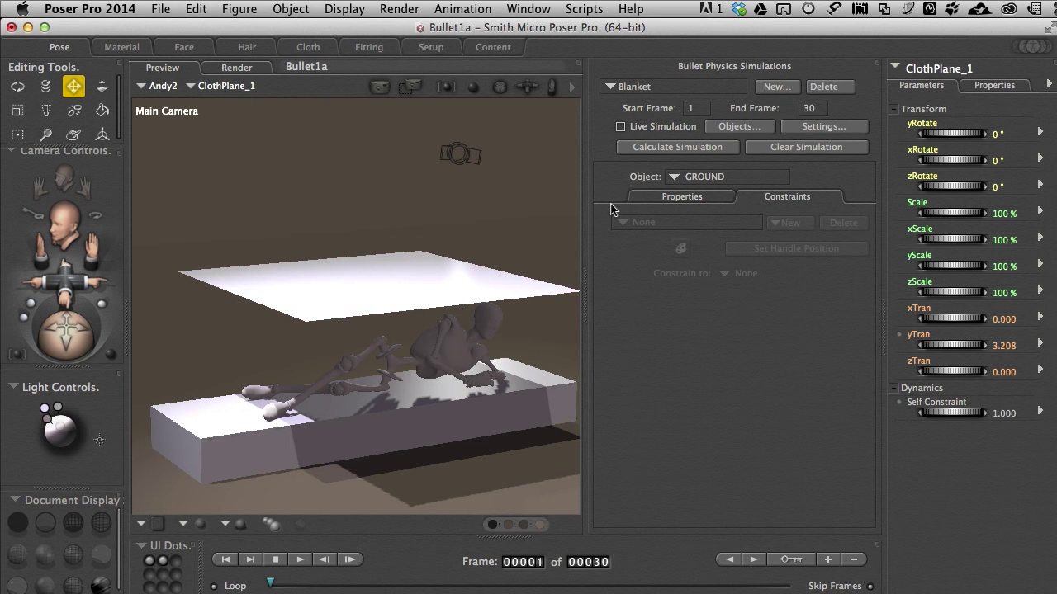
{"action": "left_click", "coordinate": [620, 128]}
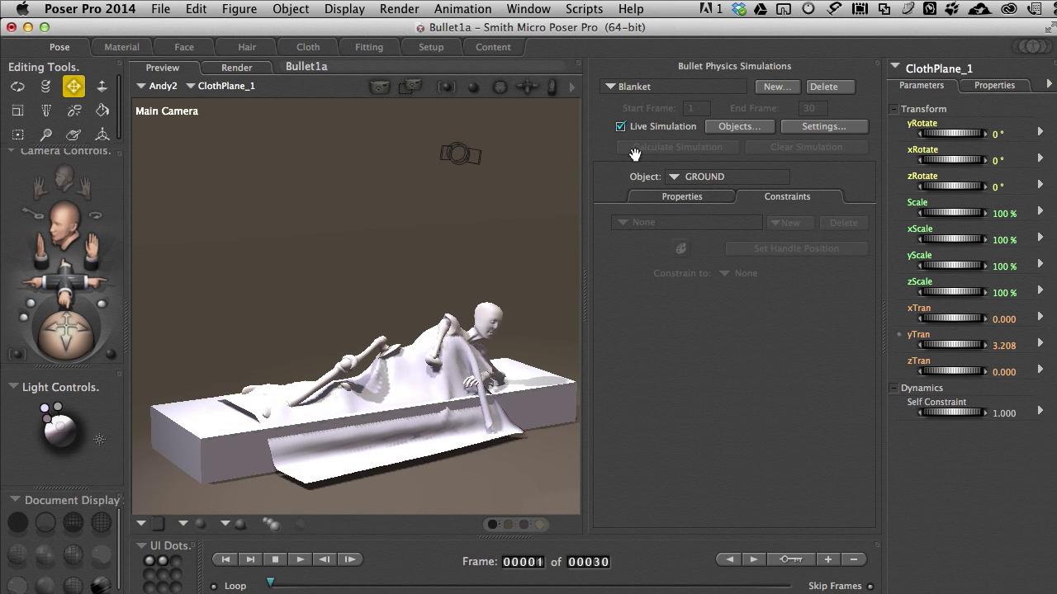
Show the physics Properties for ClothPlane_1.
{"action": "left_click", "coordinate": [686, 196]}
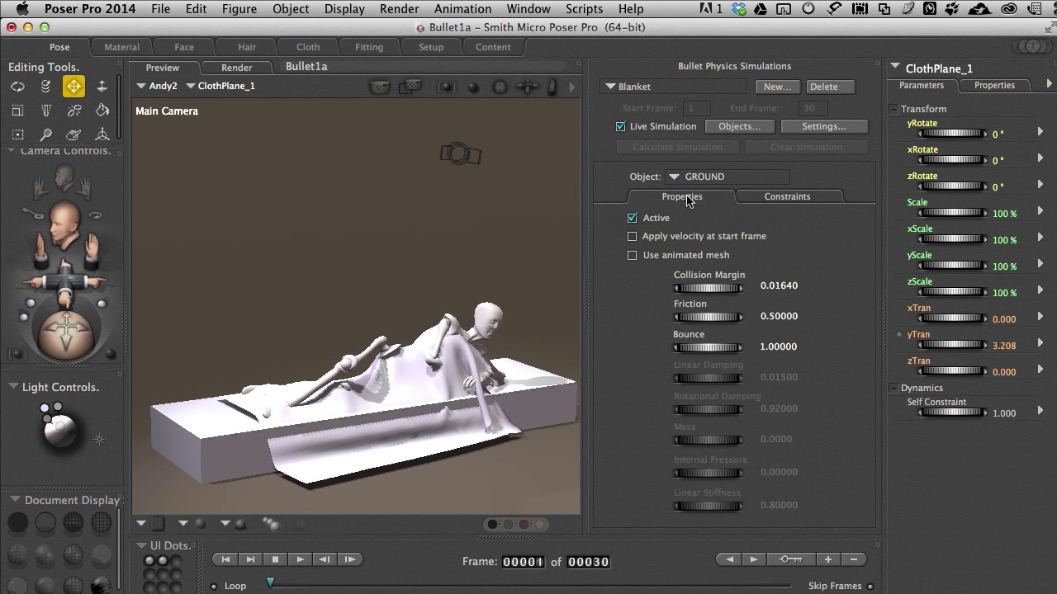
{"action": "left_click", "coordinate": [673, 177]}
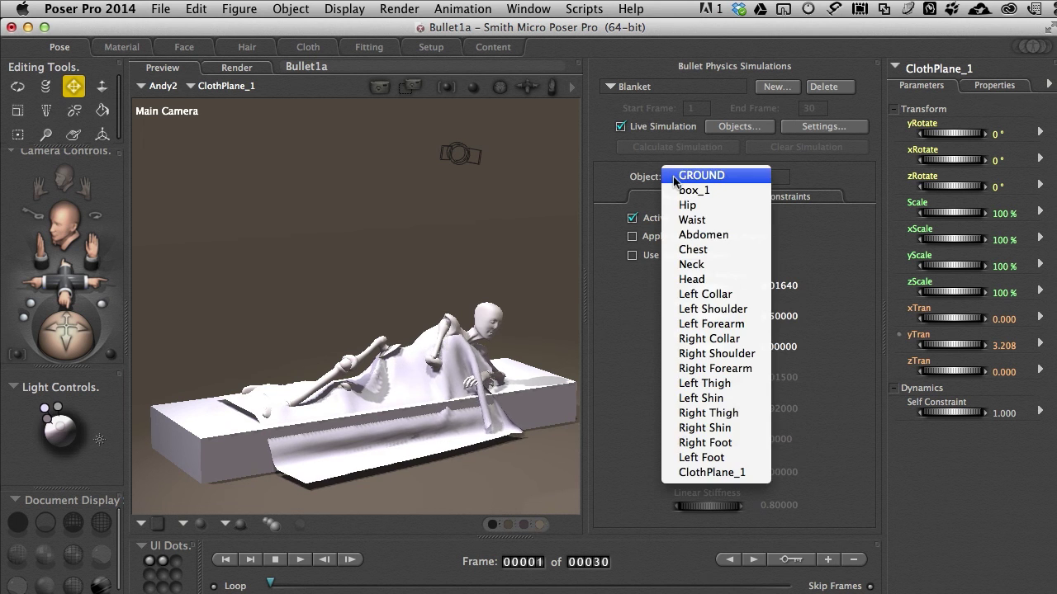
{"action": "left_click", "coordinate": [715, 473]}
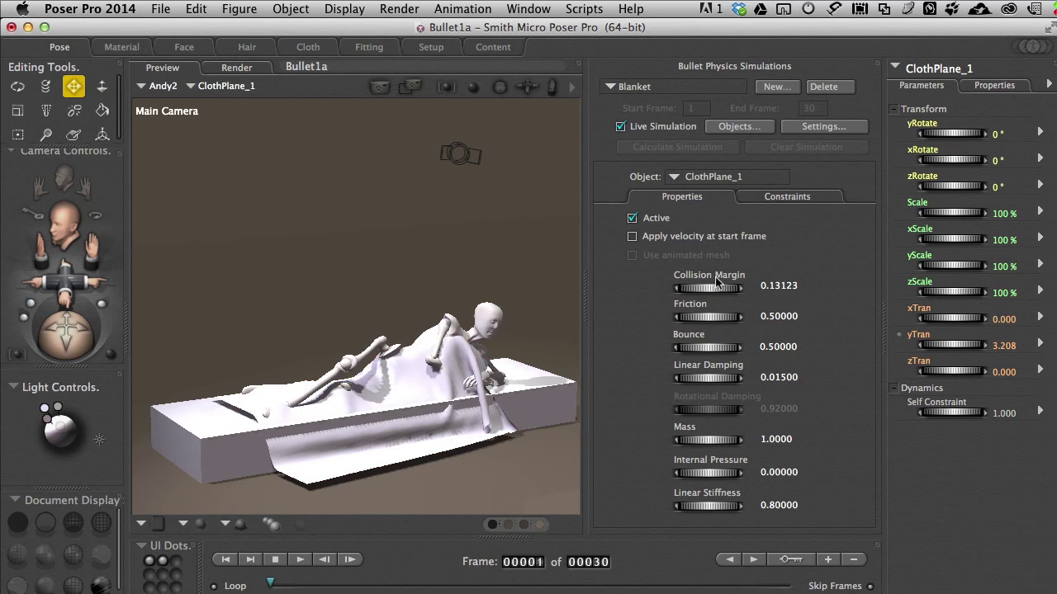
Raise ClothPlane_1's Collision Margin to 0.2, then to 0.3.
{"action": "left_click", "coordinate": [786, 286]}
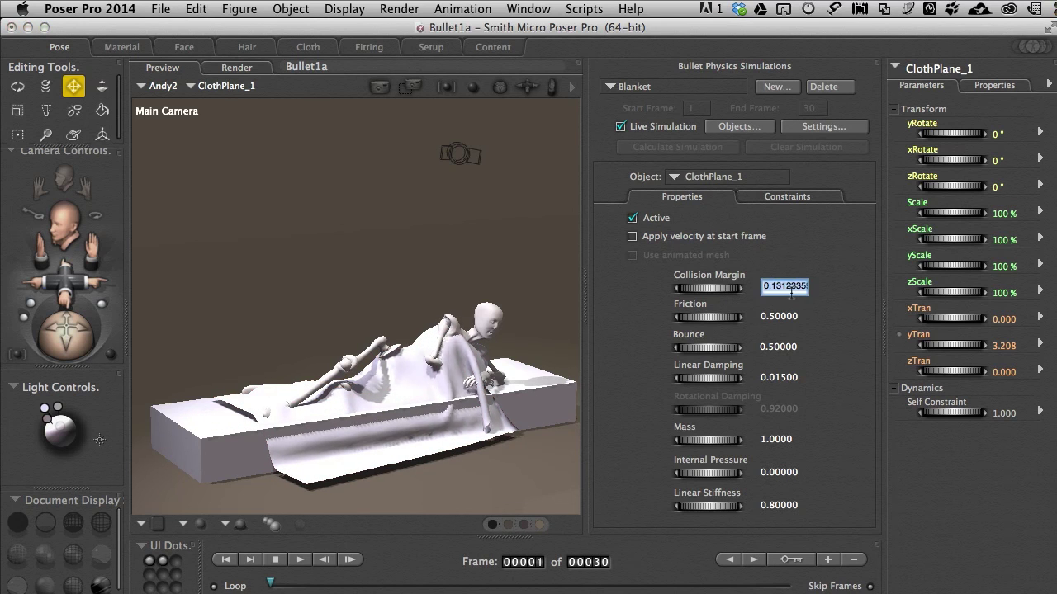
{"action": "key", "text": "BackSpace"}
{"action": "type", "text": "0.2"}
{"action": "key", "text": "Return"}
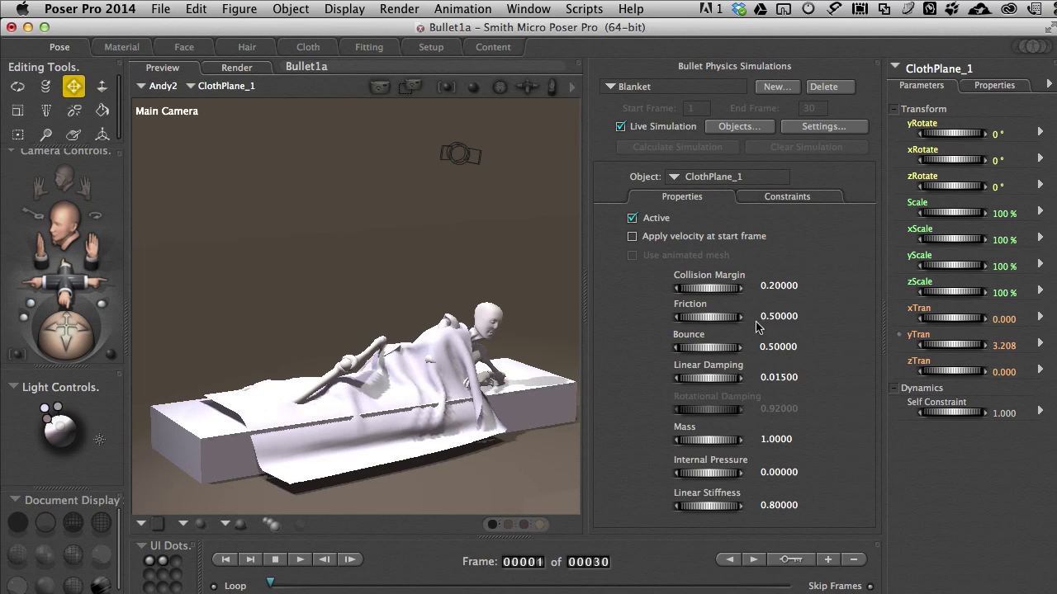
{"action": "left_click", "coordinate": [777, 286]}
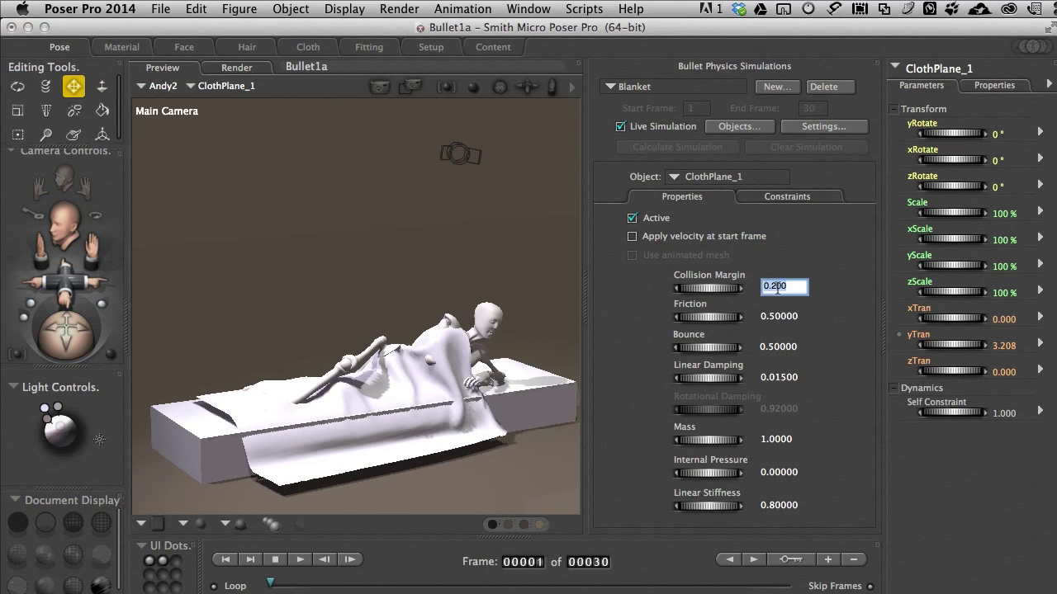
{"action": "type", "text": "0.2"}
{"action": "key", "text": "Return"}
{"action": "left_click", "coordinate": [777, 286]}
{"action": "type", "text": "0.3"}
{"action": "key", "text": "Return"}
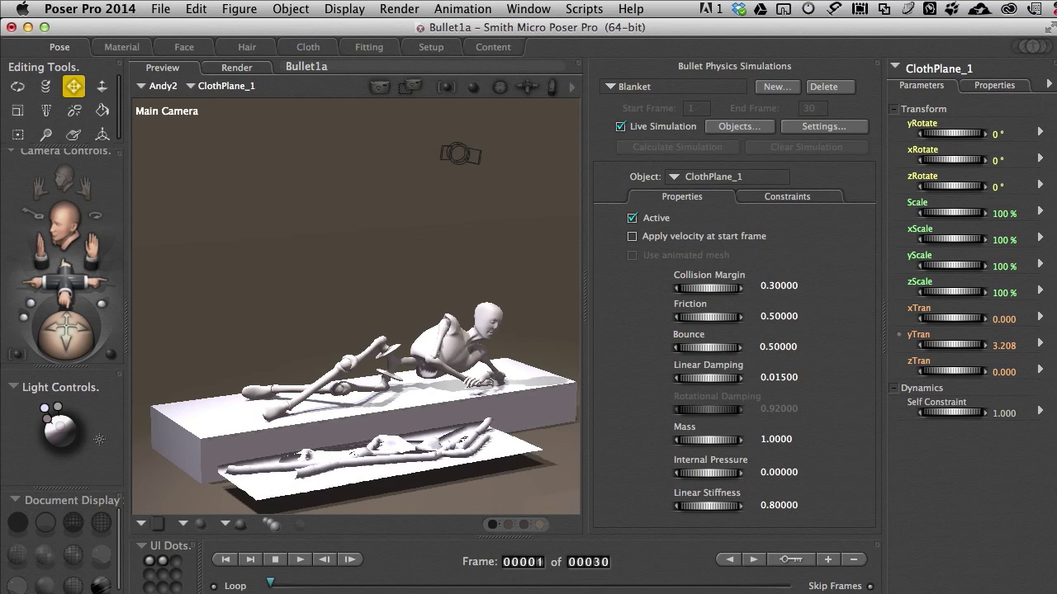
Turn off Live Simulation, clear the simulation, and recalculate it over frames 1–30.
{"action": "left_click", "coordinate": [621, 126]}
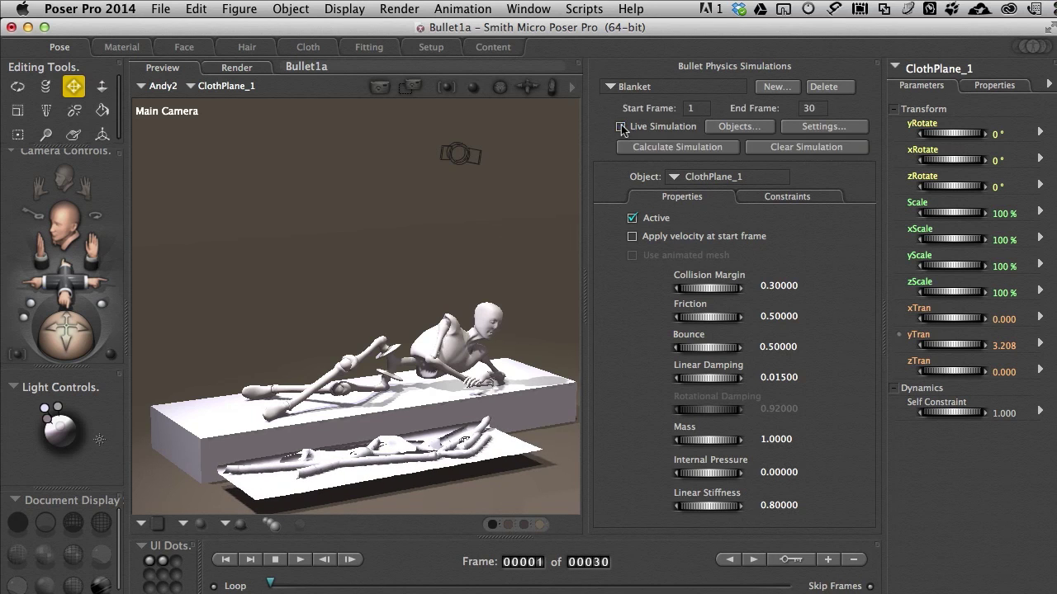
{"action": "left_click", "coordinate": [810, 150]}
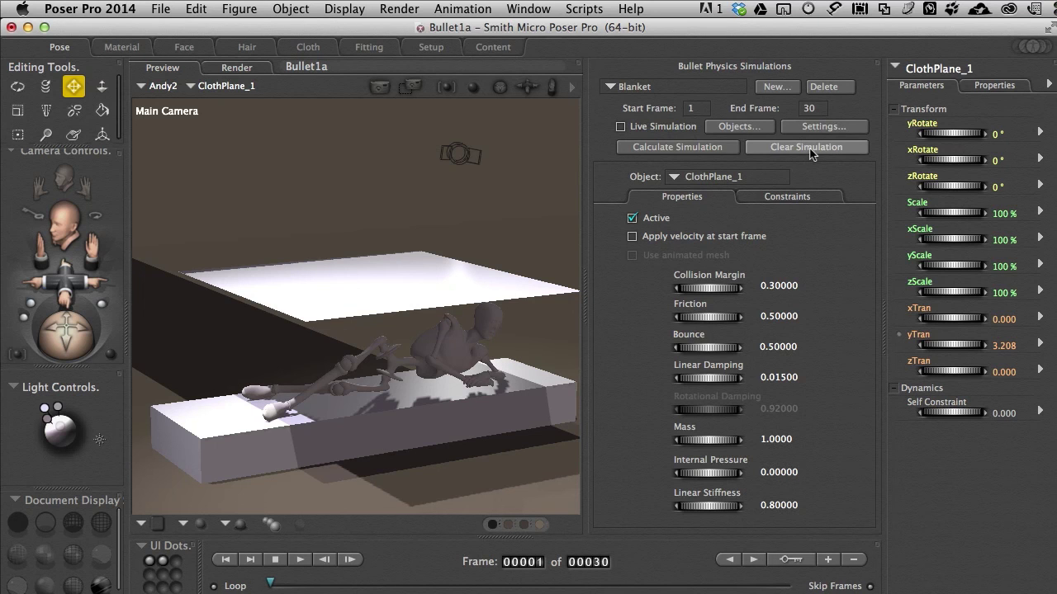
{"action": "left_click", "coordinate": [688, 149]}
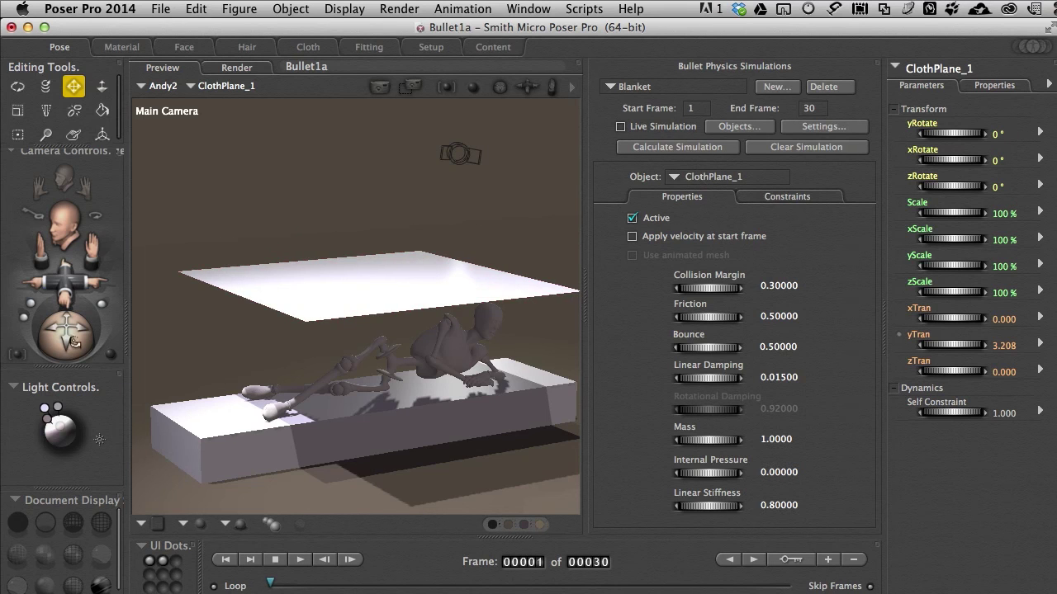
Add a Self Constraint to ClothPlane_1 from its Constraints settings.
{"action": "left_click_drag", "start_coordinate": [75, 340], "coordinate": [61, 343]}
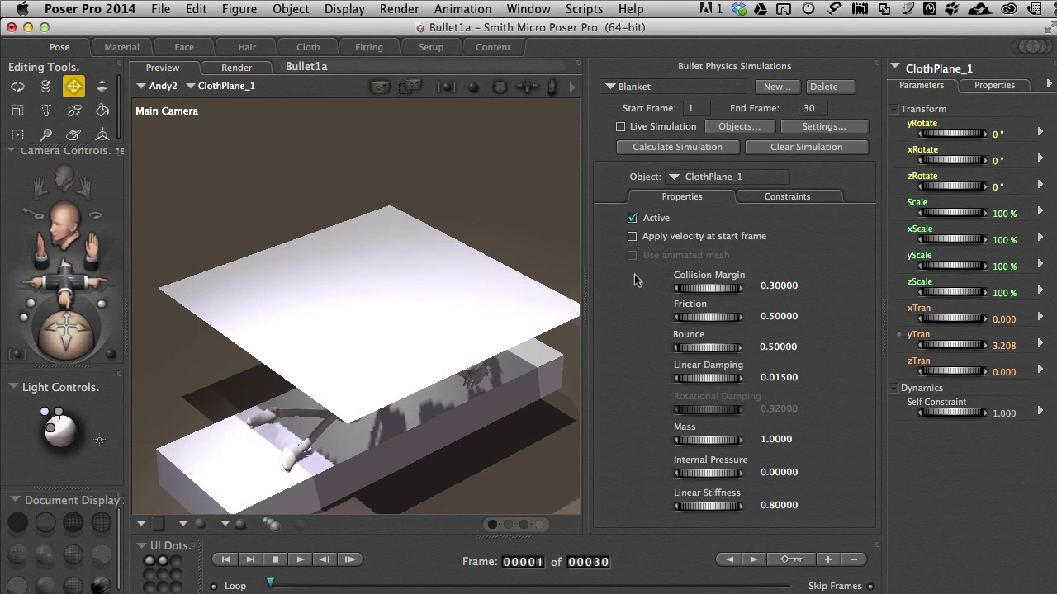
{"action": "left_click", "coordinate": [785, 198]}
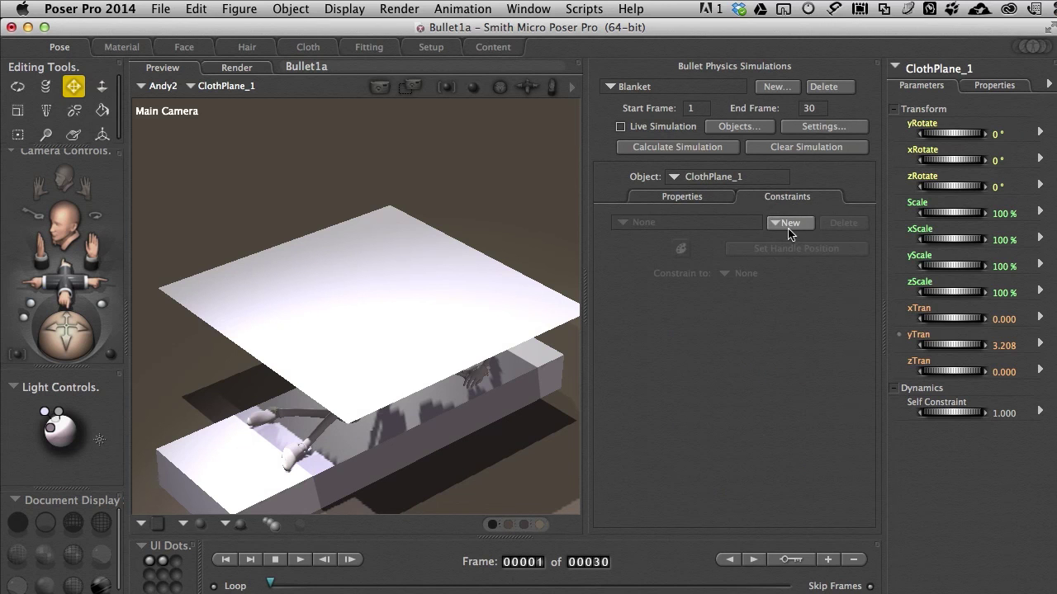
{"action": "left_click", "coordinate": [787, 224]}
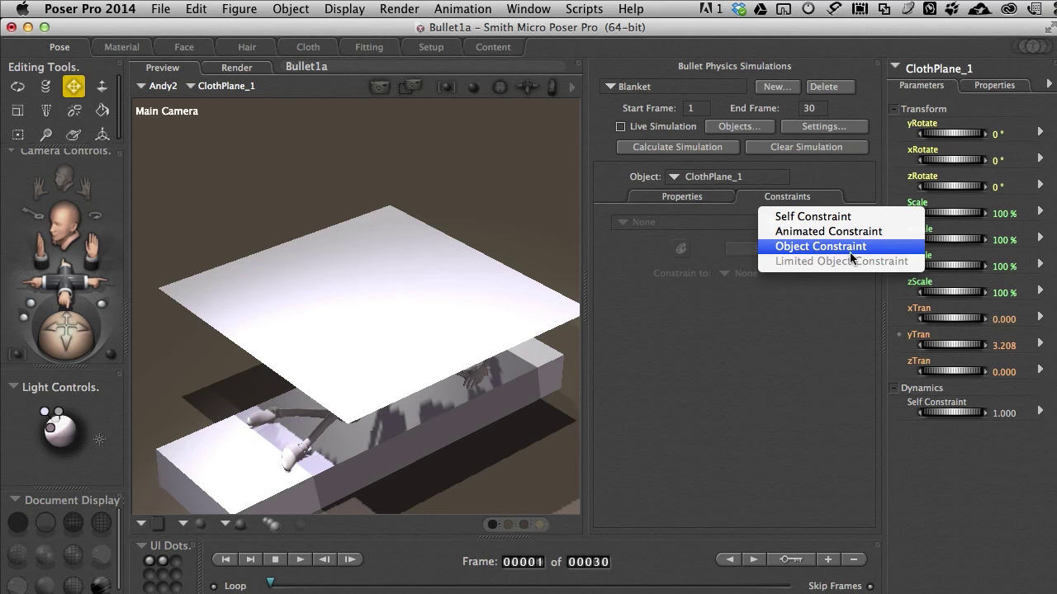
{"action": "left_click", "coordinate": [812, 218]}
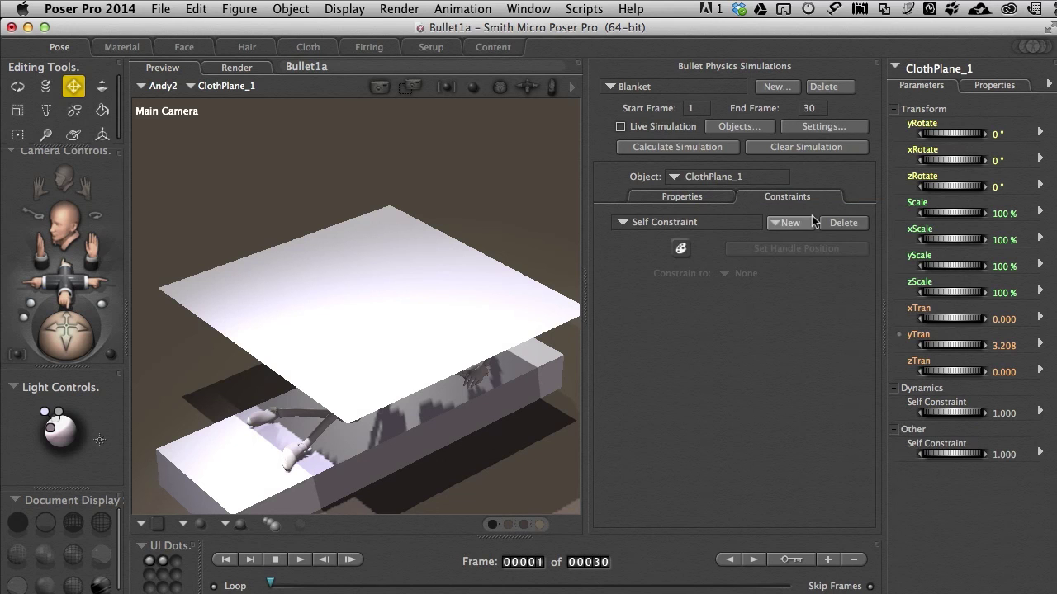
Paint More constrained weight on the cloth plane's left, far and front corners.
{"action": "left_click", "coordinate": [680, 250]}
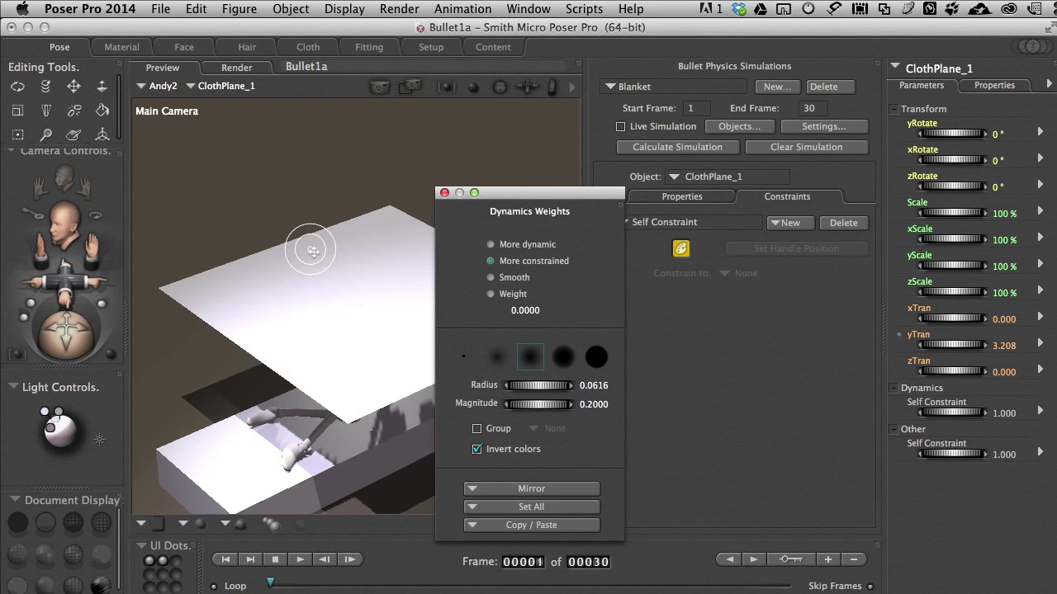
{"action": "left_click", "coordinate": [477, 451]}
{"action": "left_click", "coordinate": [169, 289]}
{"action": "left_click_drag", "start_coordinate": [170, 289], "coordinate": [170, 287]}
{"action": "left_click_drag", "start_coordinate": [388, 208], "coordinate": [390, 213]}
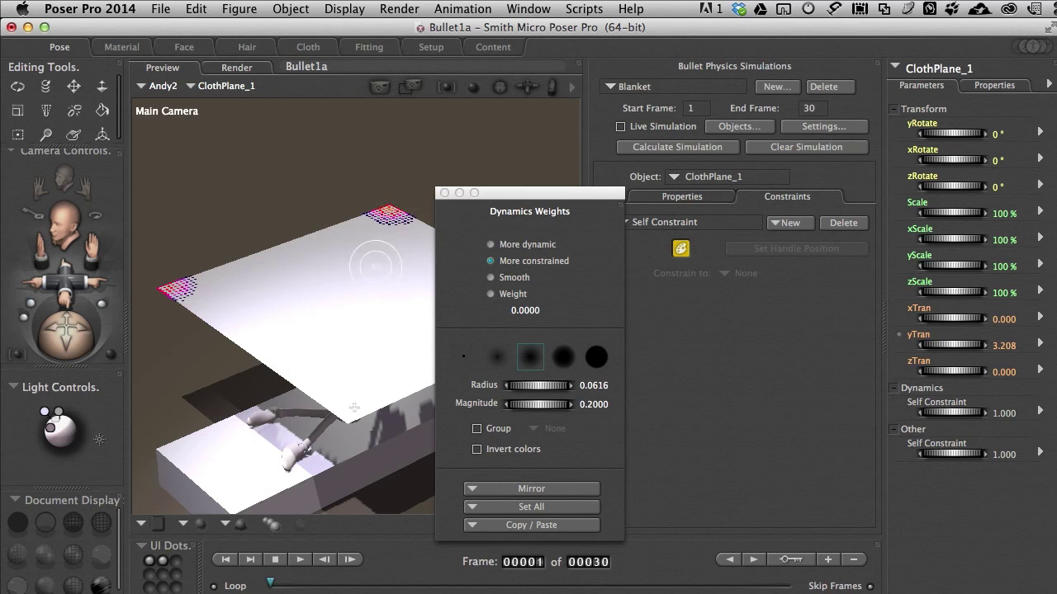
{"action": "left_click_drag", "start_coordinate": [347, 421], "coordinate": [350, 418]}
Paint the right corner, then add extra weight to the front and left corner patches.
{"action": "left_click_drag", "start_coordinate": [503, 193], "coordinate": [798, 178]}
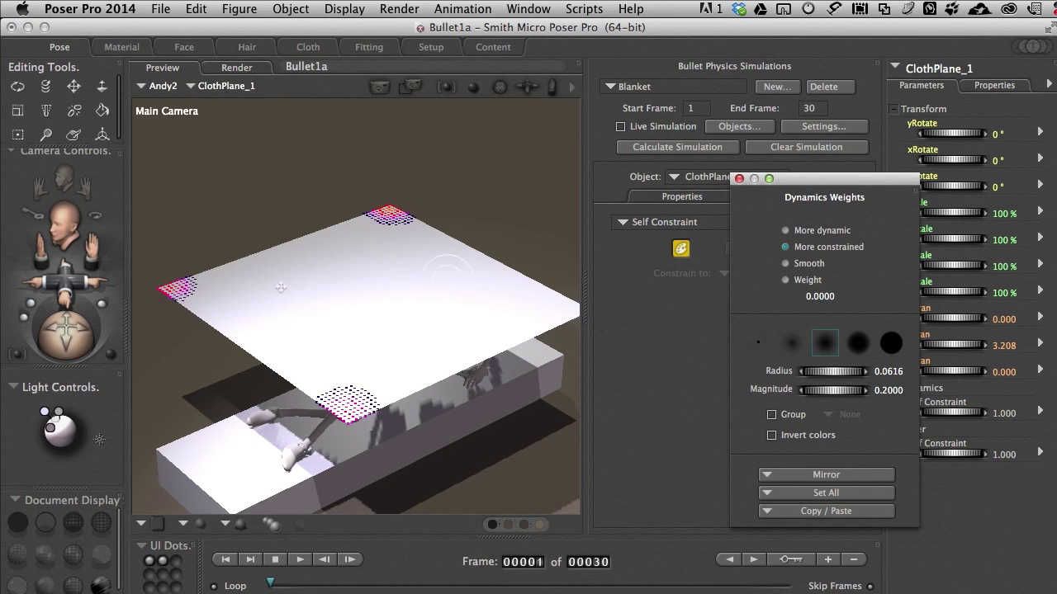
{"action": "left_click_drag", "start_coordinate": [75, 288], "coordinate": [52, 277]}
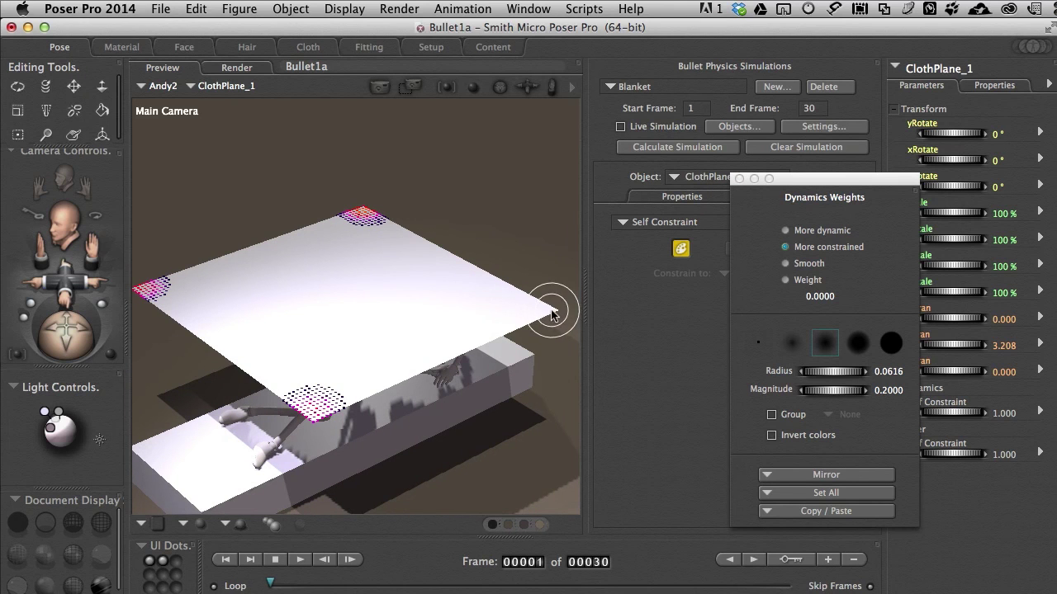
{"action": "left_click_drag", "start_coordinate": [561, 314], "coordinate": [539, 315]}
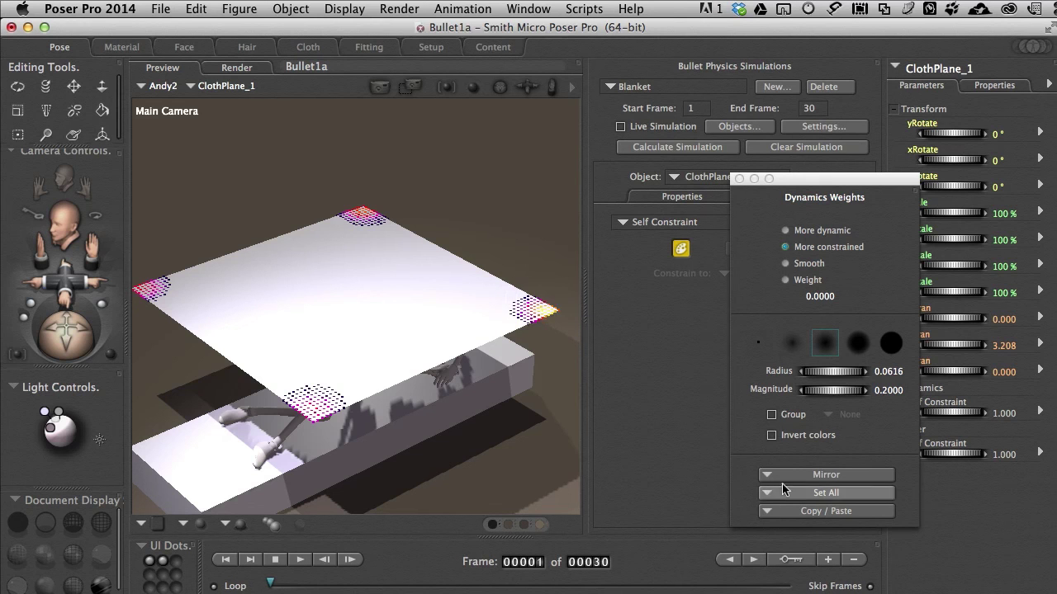
{"action": "left_click", "coordinate": [772, 435]}
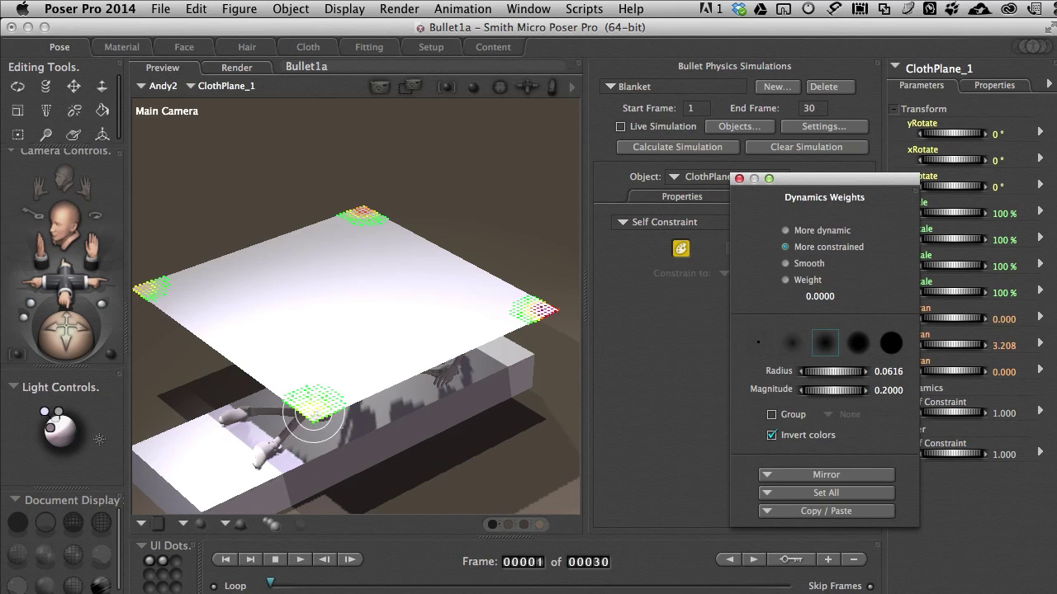
{"action": "left_click_drag", "start_coordinate": [314, 417], "coordinate": [314, 417]}
{"action": "left_click_drag", "start_coordinate": [146, 291], "coordinate": [149, 283]}
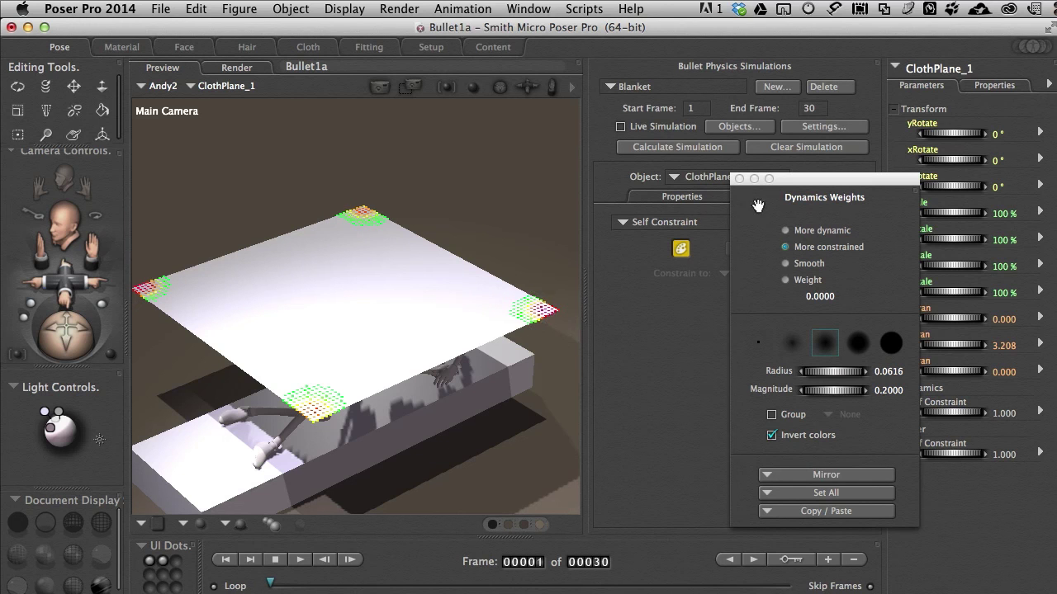
With Live Simulation on, raise ClothPlane_1 to yTran 4.911 and tilt it to xRotate 29°.
{"action": "left_click", "coordinate": [739, 179]}
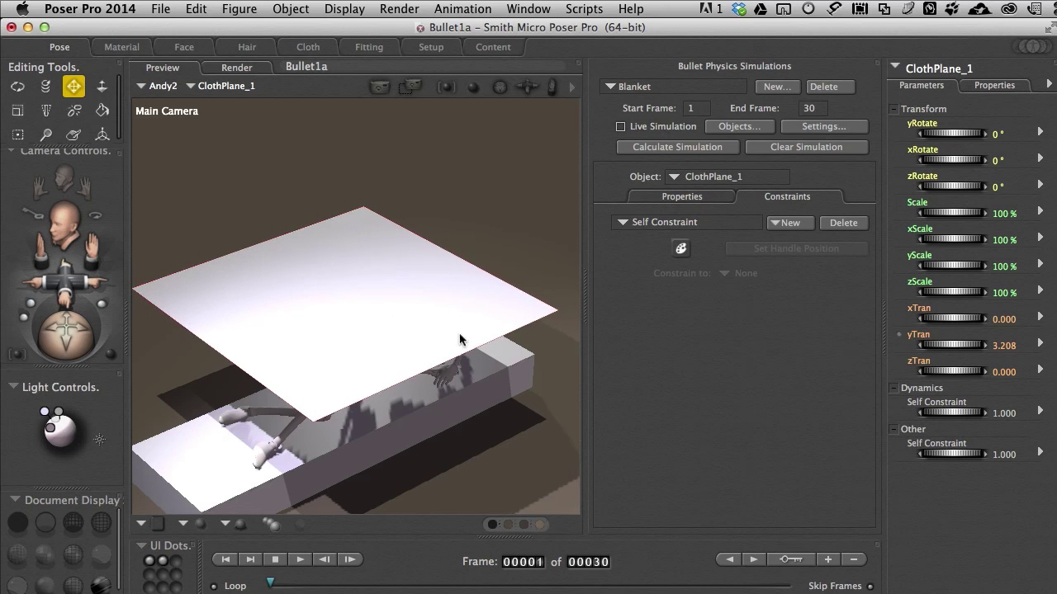
{"action": "left_click_drag", "start_coordinate": [75, 337], "coordinate": [37, 337]}
{"action": "key", "text": "t"}
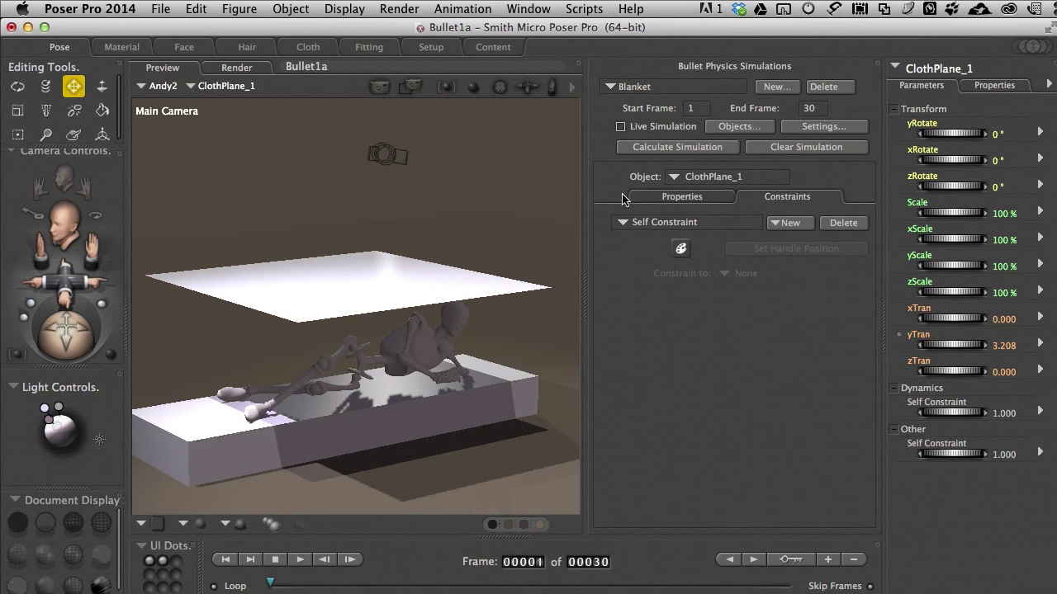
{"action": "left_click", "coordinate": [621, 127]}
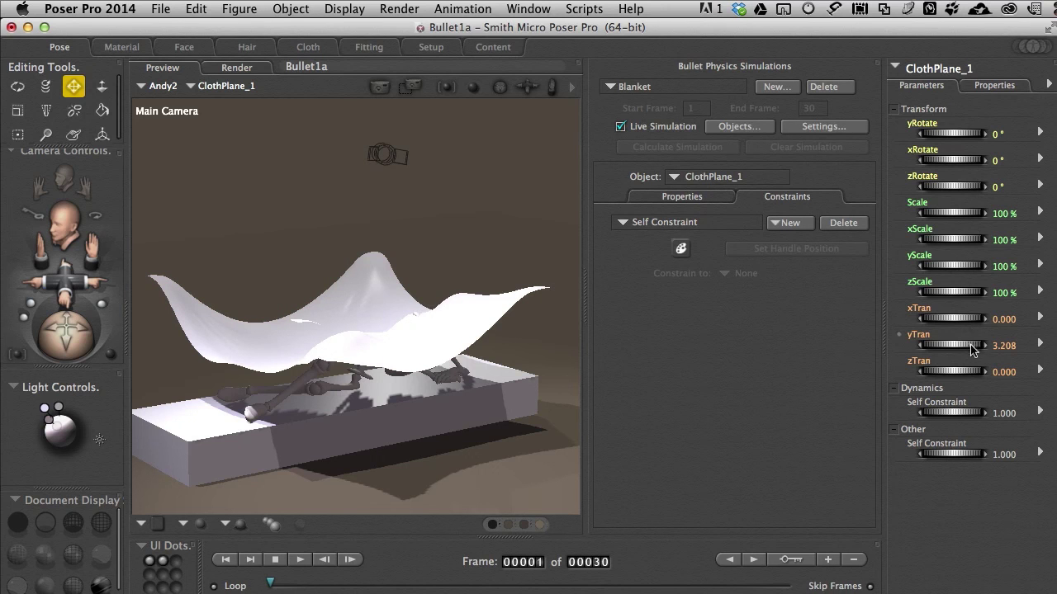
{"action": "left_click_drag", "start_coordinate": [955, 348], "coordinate": [1011, 347]}
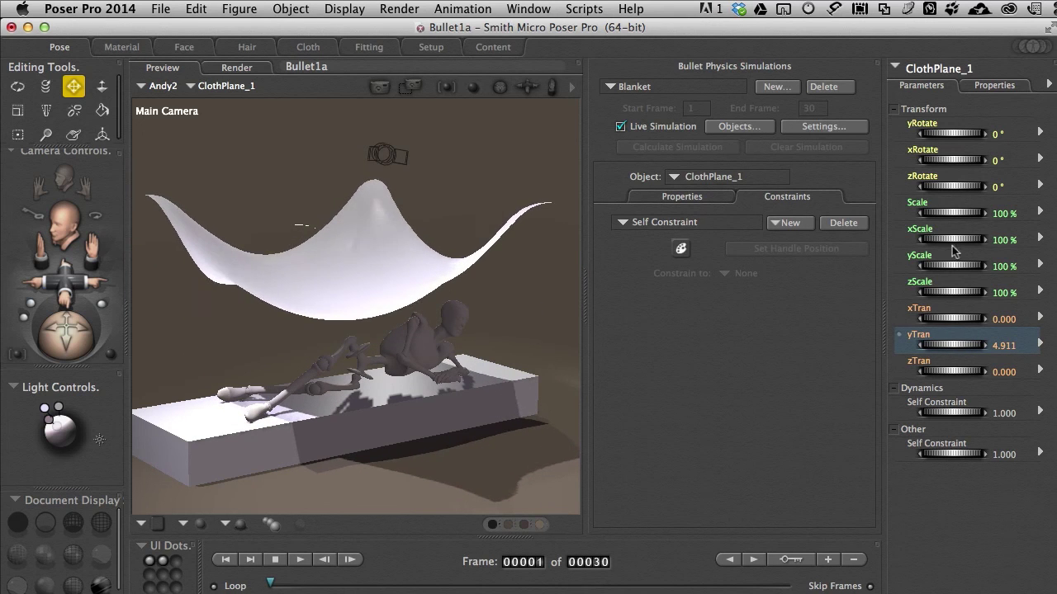
{"action": "left_click_drag", "start_coordinate": [956, 161], "coordinate": [984, 160]}
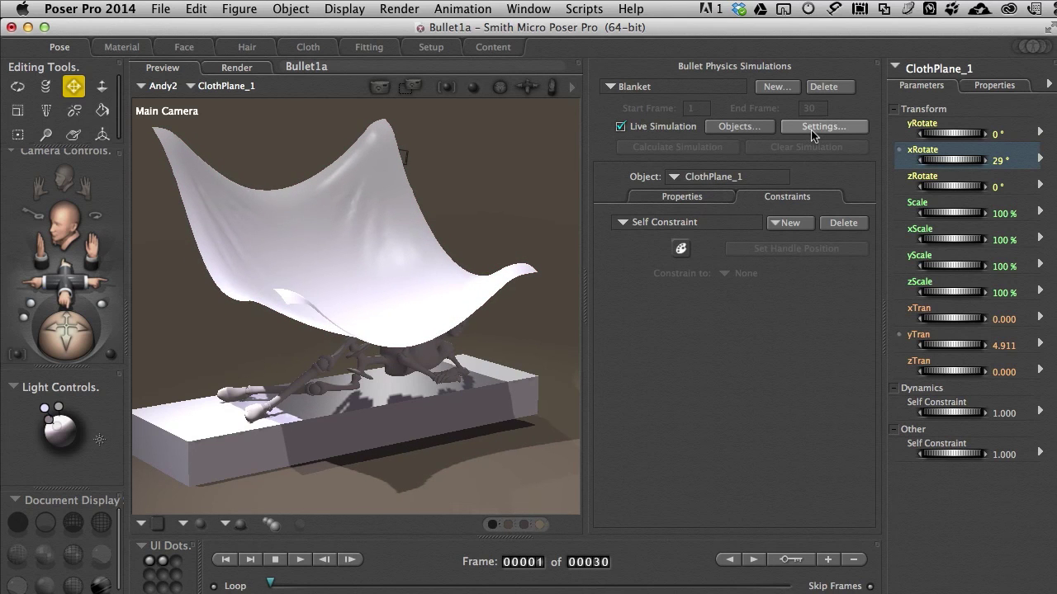
Set the cloth's Linear Stiffness to 1 and try adjusting its Internal Pressure dial.
{"action": "left_click", "coordinate": [692, 201]}
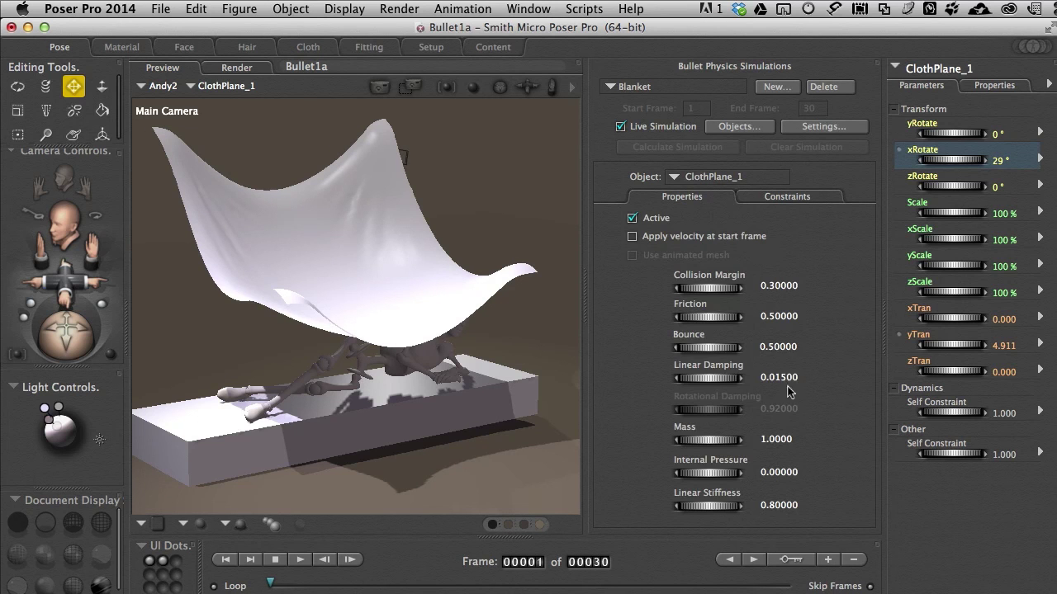
{"action": "left_click", "coordinate": [781, 506]}
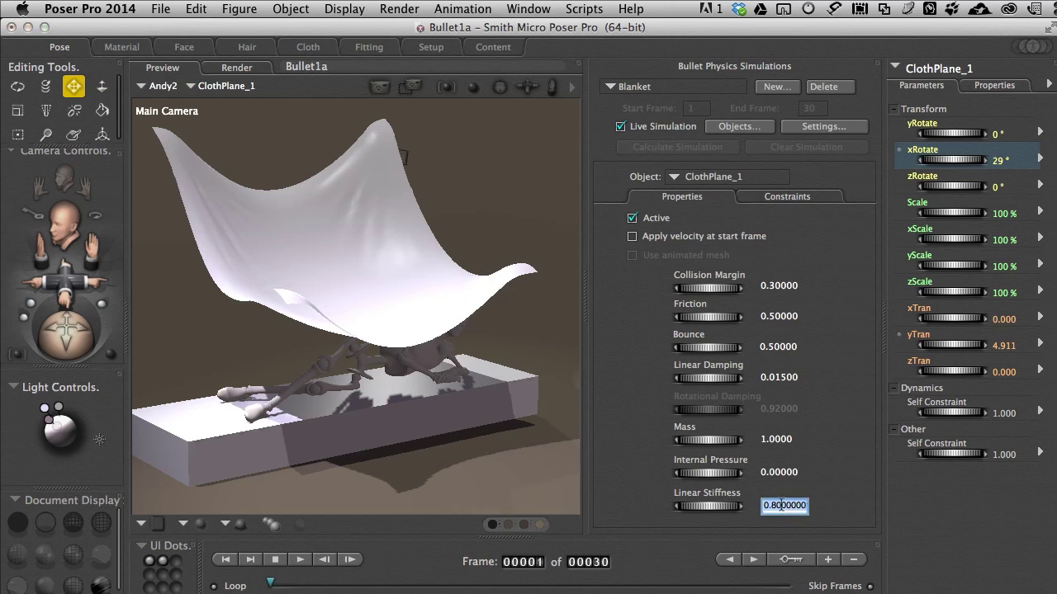
{"action": "type", "text": "1"}
{"action": "key", "text": "Return"}
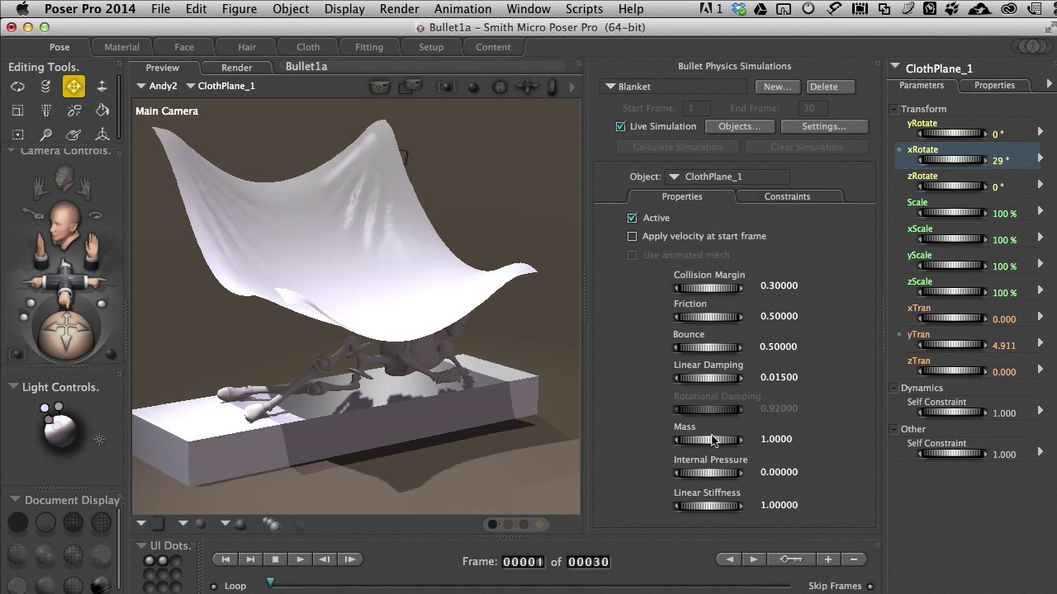
{"action": "mouse_move", "coordinate": [719, 477]}
{"action": "left_mouse_down"}
{"action": "mouse_move", "coordinate": [679, 478]}
{"action": "mouse_move", "coordinate": [709, 479]}
{"action": "left_mouse_up"}
Delete the cloth's Self Constraint and clear the simulation.
{"action": "left_click", "coordinate": [782, 194]}
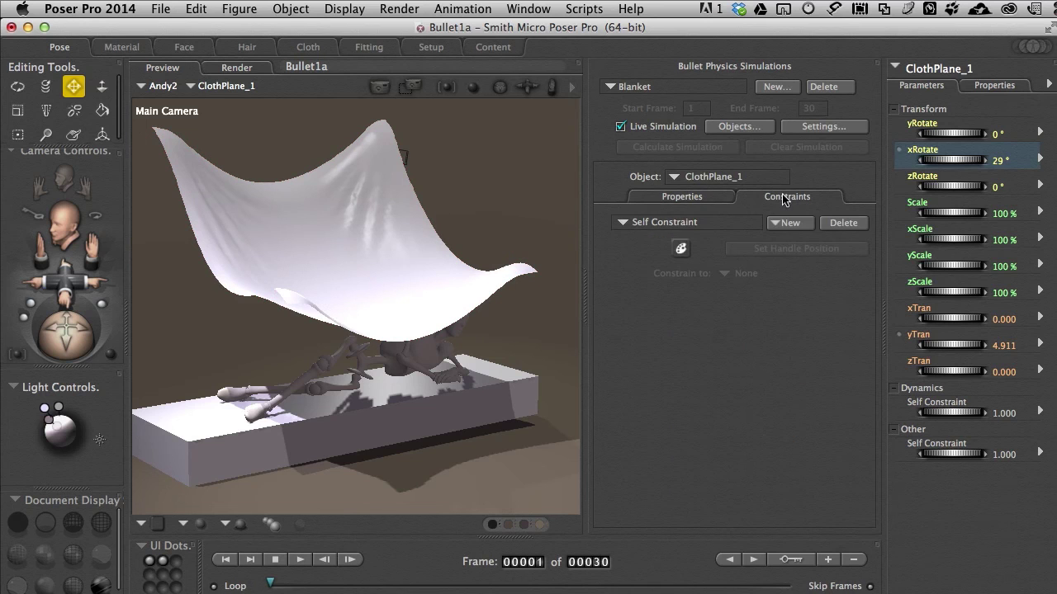
{"action": "left_click", "coordinate": [843, 224]}
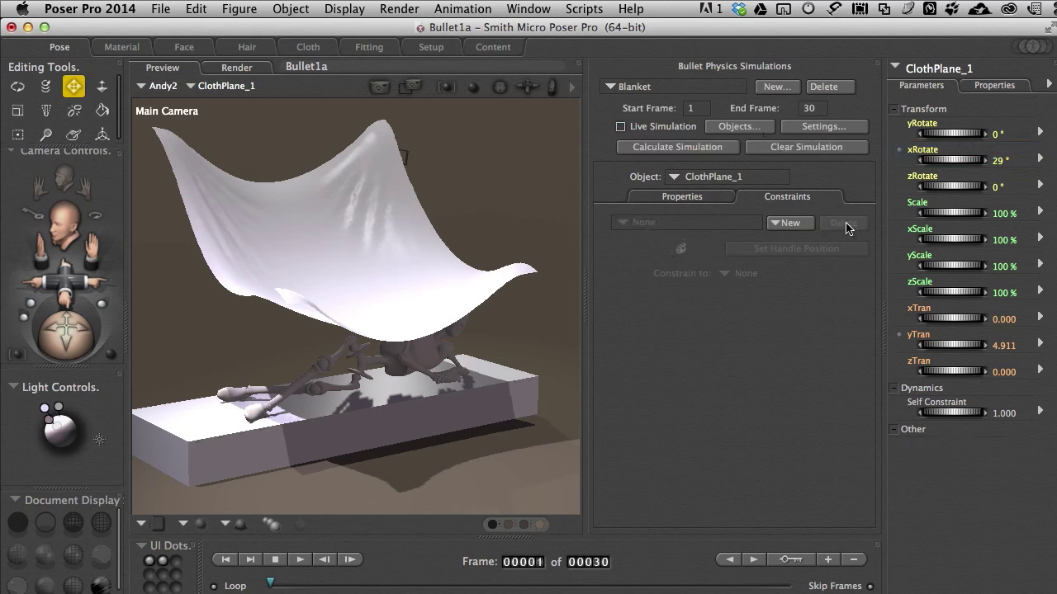
{"action": "left_click", "coordinate": [786, 150]}
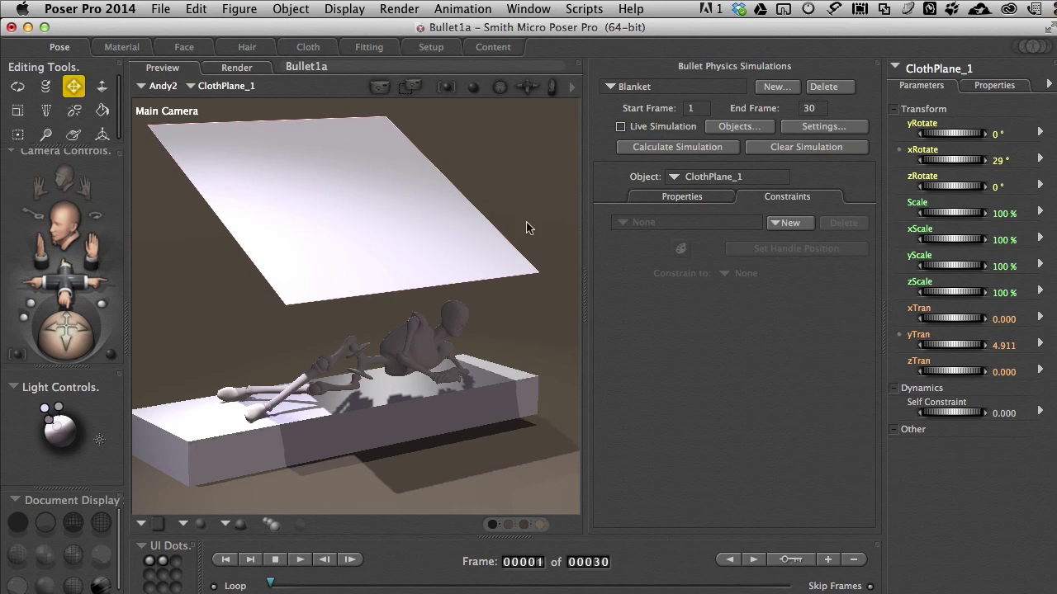
Reset ClothPlane_1's xRotate to 0°.
{"action": "left_click", "coordinate": [996, 160]}
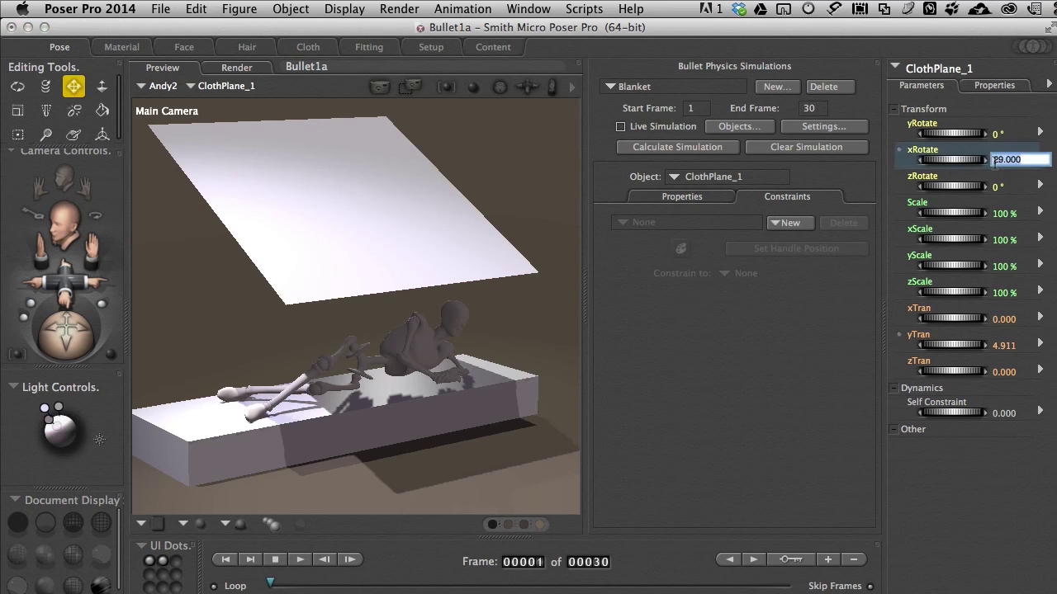
{"action": "type", "text": "0"}
{"action": "key", "text": "Return"}
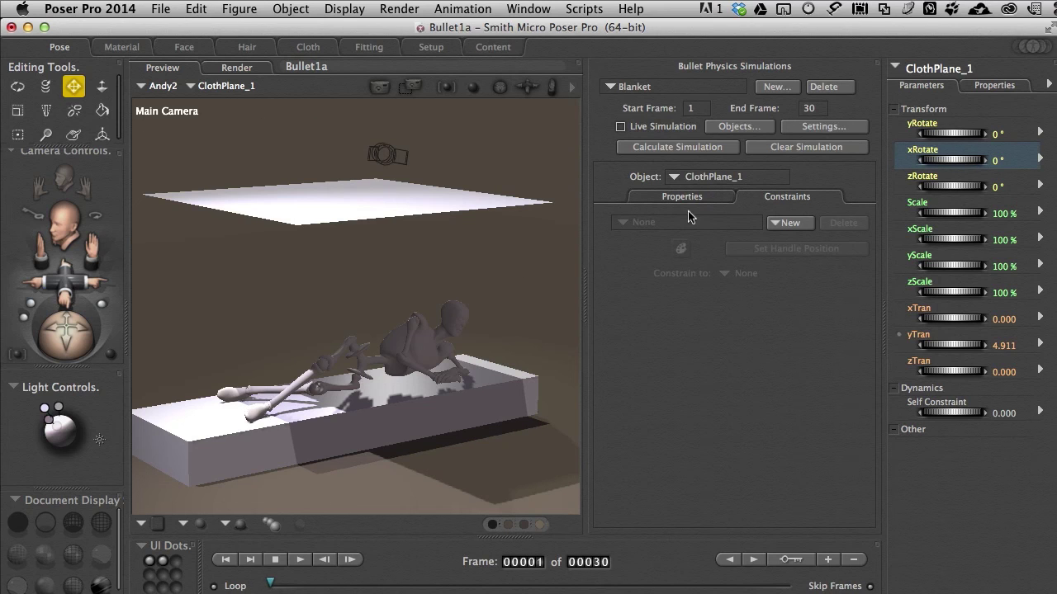
Add Animated Constraint 1 to ClothPlane_1 and view the scene from lower down.
{"action": "left_click", "coordinate": [790, 224]}
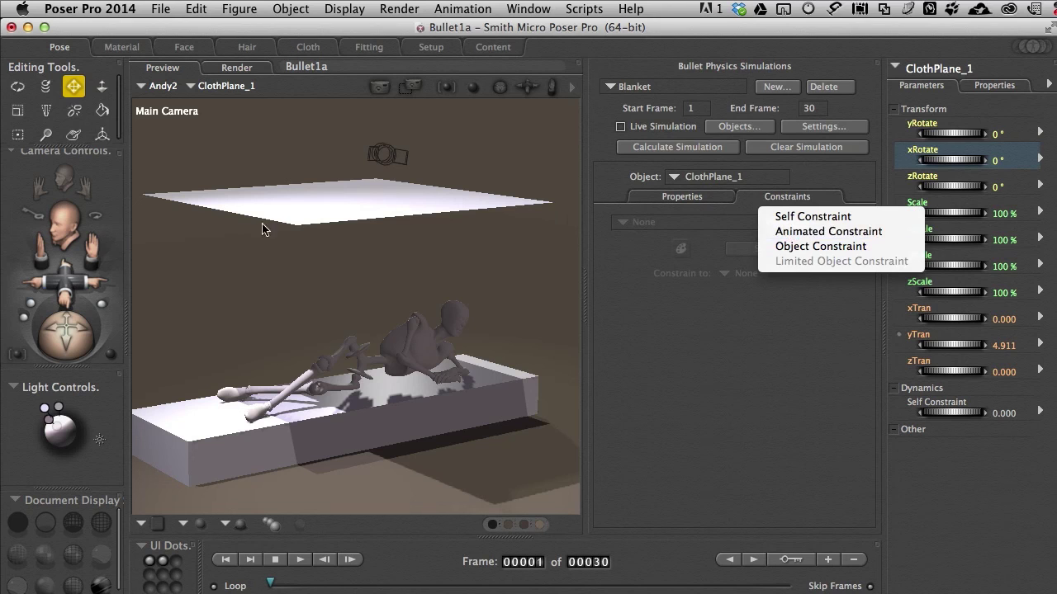
{"action": "left_click", "coordinate": [807, 233]}
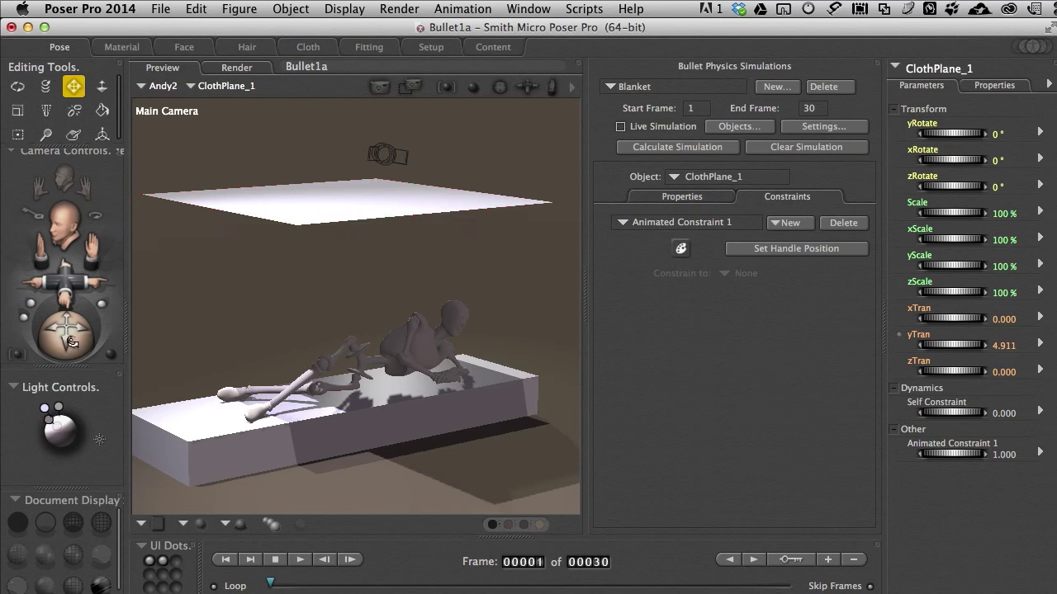
{"action": "left_click_drag", "start_coordinate": [71, 337], "coordinate": [73, 322]}
{"action": "mouse_move", "coordinate": [348, 207]}
{"action": "left_mouse_down"}
{"action": "mouse_move", "coordinate": [348, 223]}
{"action": "mouse_move", "coordinate": [347, 205]}
{"action": "left_mouse_up"}
Lower the constraint handle to yTran 4.963 onto the plane's centre and set its position.
{"action": "key", "text": "t"}
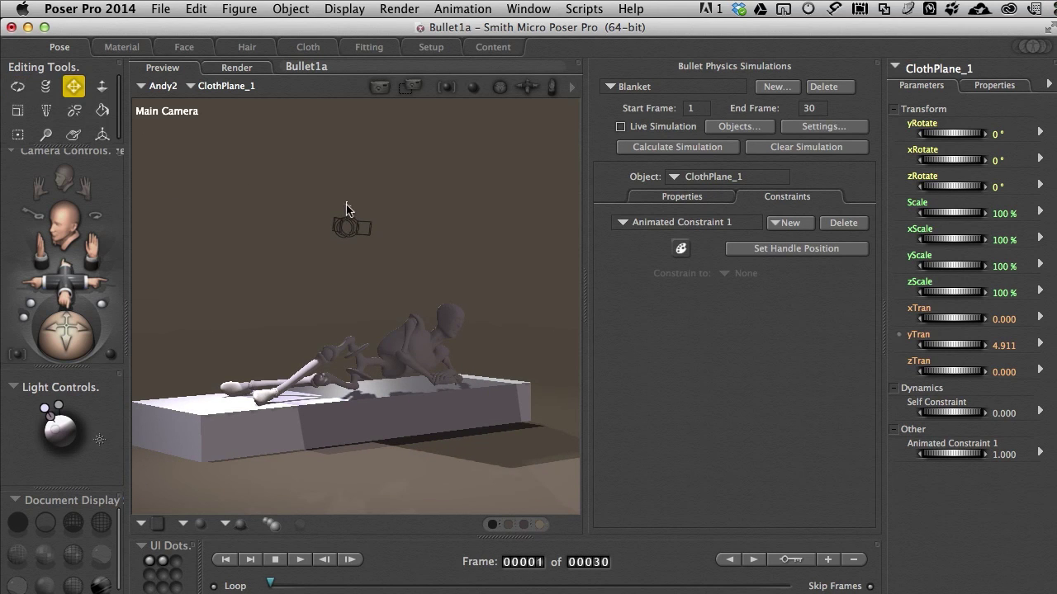
{"action": "left_click", "coordinate": [346, 175]}
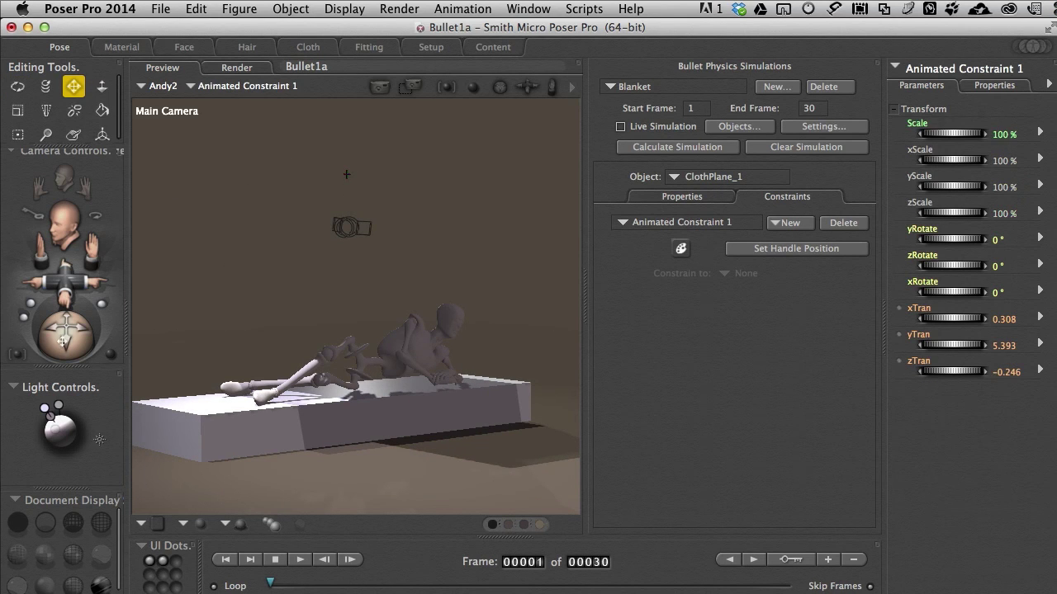
{"action": "key", "text": "r"}
{"action": "mouse_move", "coordinate": [346, 177]}
{"action": "left_mouse_down"}
{"action": "mouse_move", "coordinate": [359, 181]}
{"action": "mouse_move", "coordinate": [350, 358]}
{"action": "mouse_move", "coordinate": [348, 173]}
{"action": "left_mouse_up"}
{"action": "key", "text": "t"}
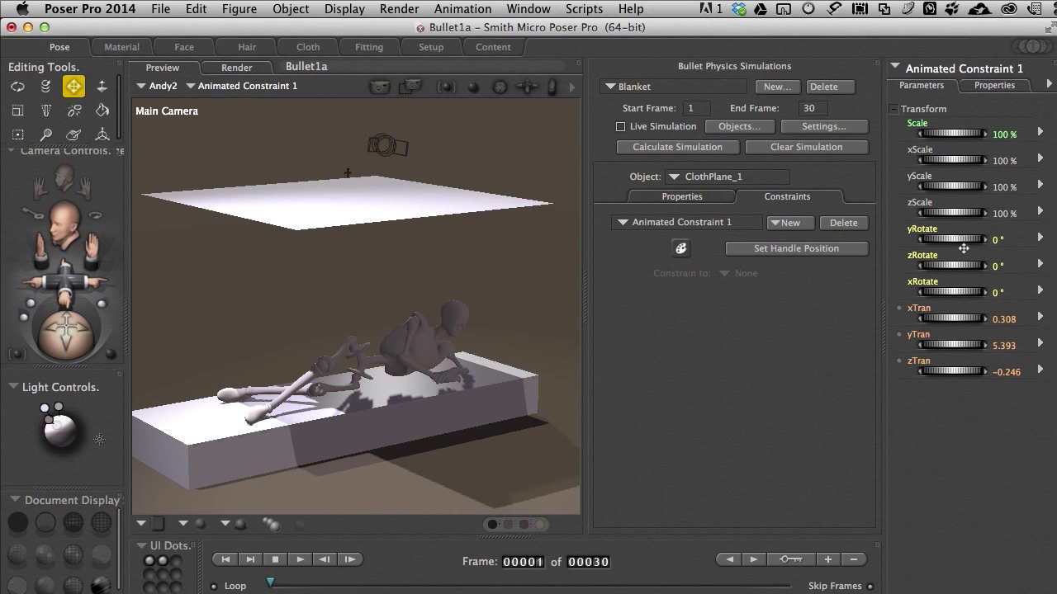
{"action": "left_click_drag", "start_coordinate": [959, 343], "coordinate": [929, 344]}
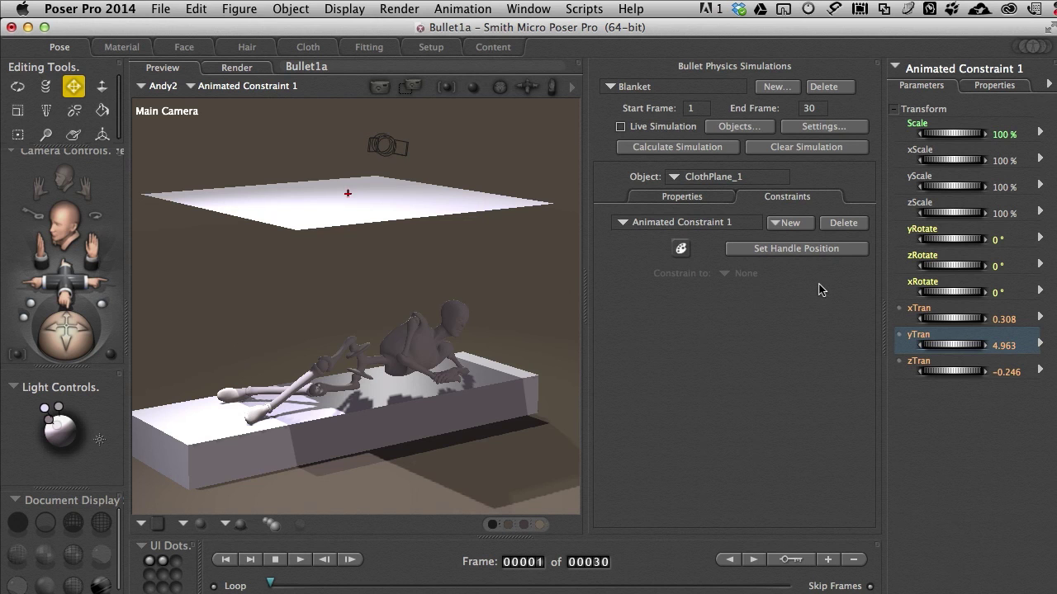
{"action": "left_click", "coordinate": [776, 247]}
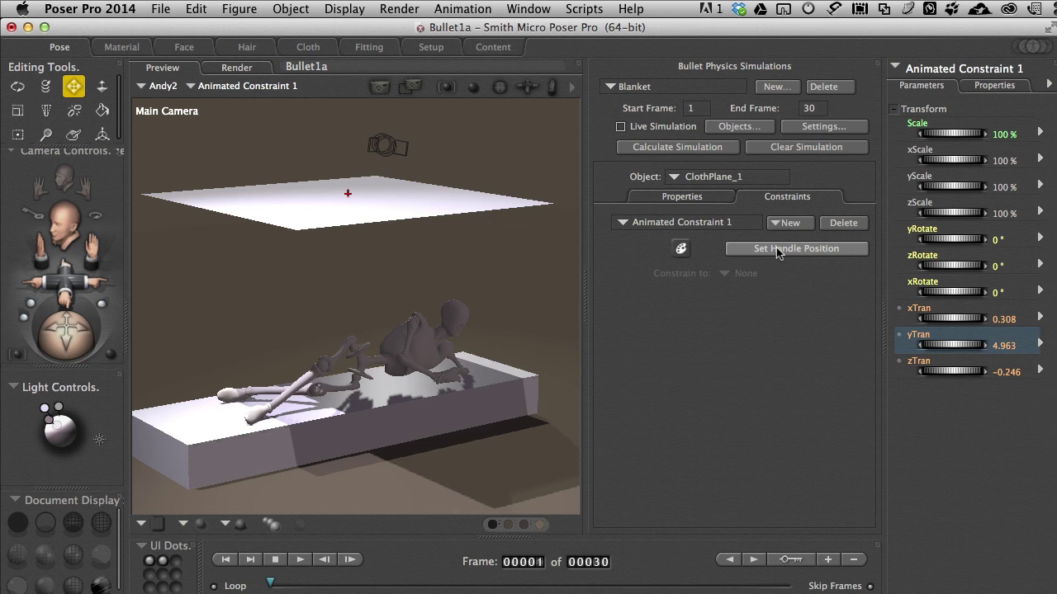
Paint More constrained weight at the cloth plane's centre for Animated Constraint 1, then close the weights palette.
{"action": "left_click", "coordinate": [682, 247]}
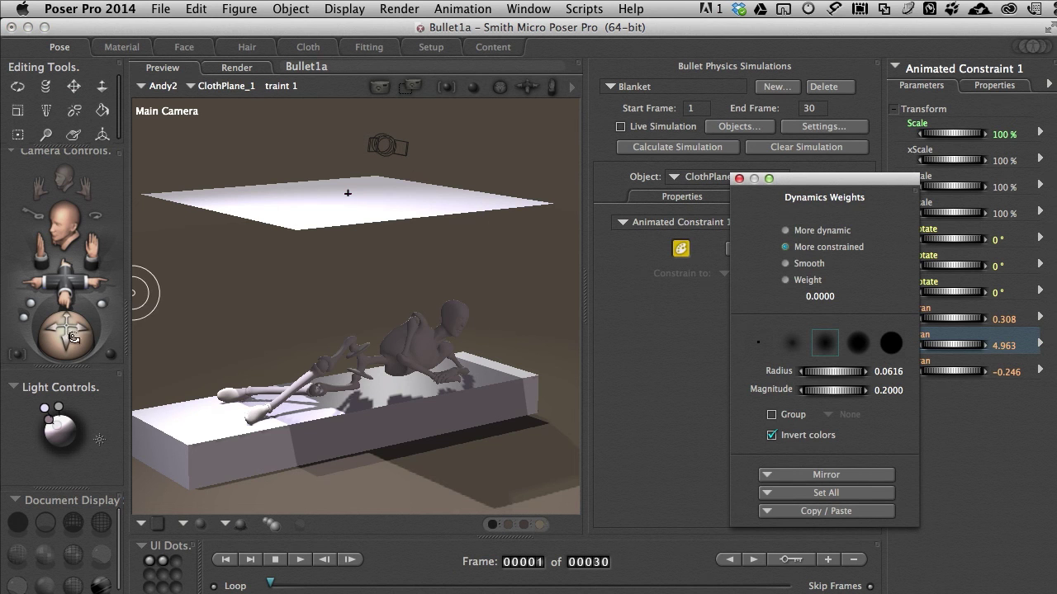
{"action": "left_click", "coordinate": [134, 293]}
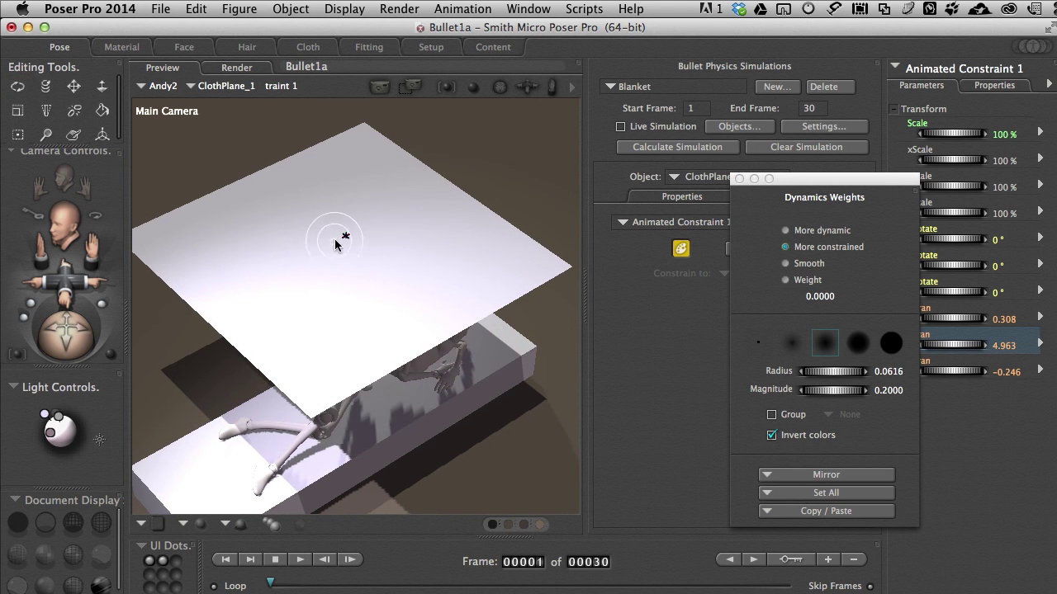
{"action": "left_click_drag", "start_coordinate": [346, 238], "coordinate": [345, 238]}
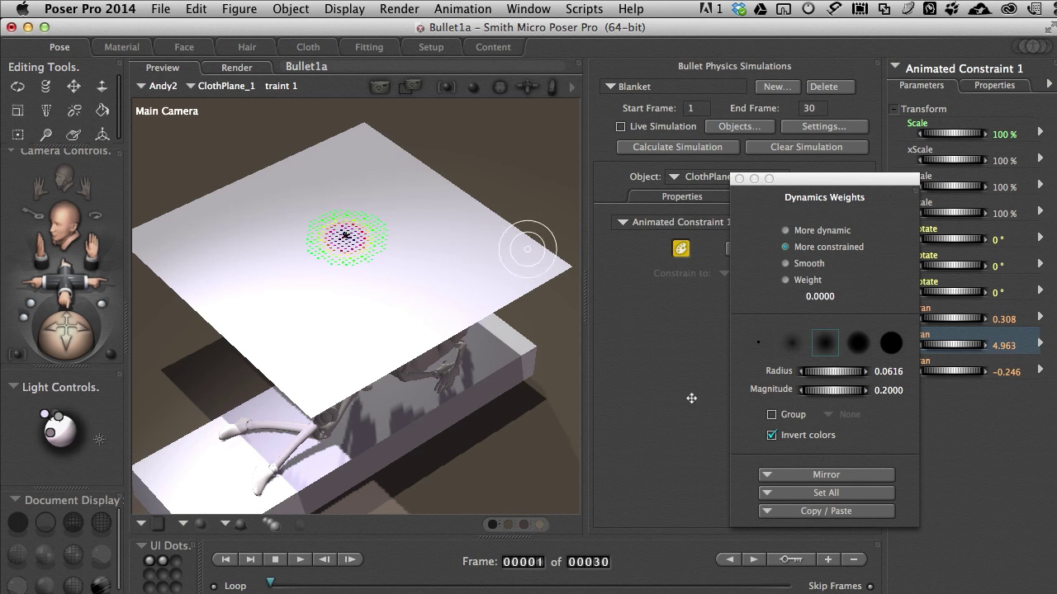
{"action": "left_click", "coordinate": [739, 178]}
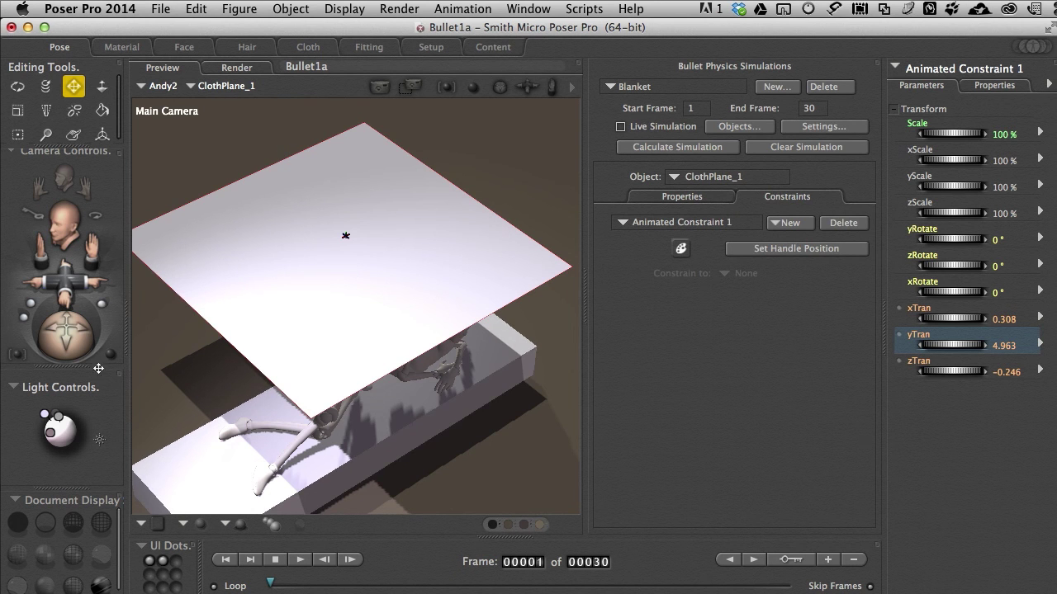
{"action": "left_click", "coordinate": [17, 86]}
With Live Simulation on, drag the constraint handle to xTran -1.371, yTran 5.255, zTran -1.382.
{"action": "key", "text": "t"}
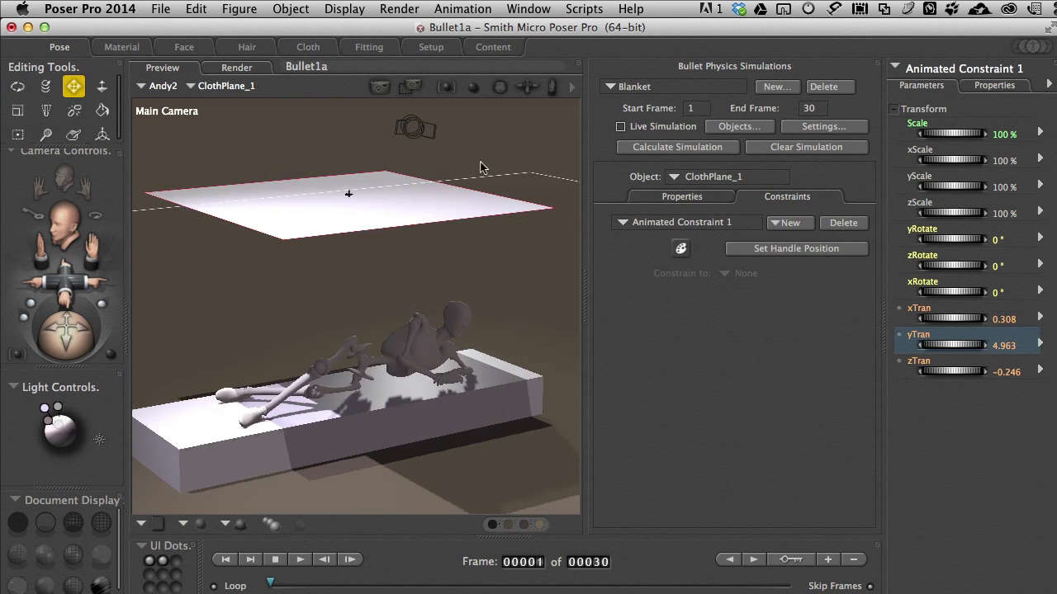
{"action": "left_click", "coordinate": [620, 127]}
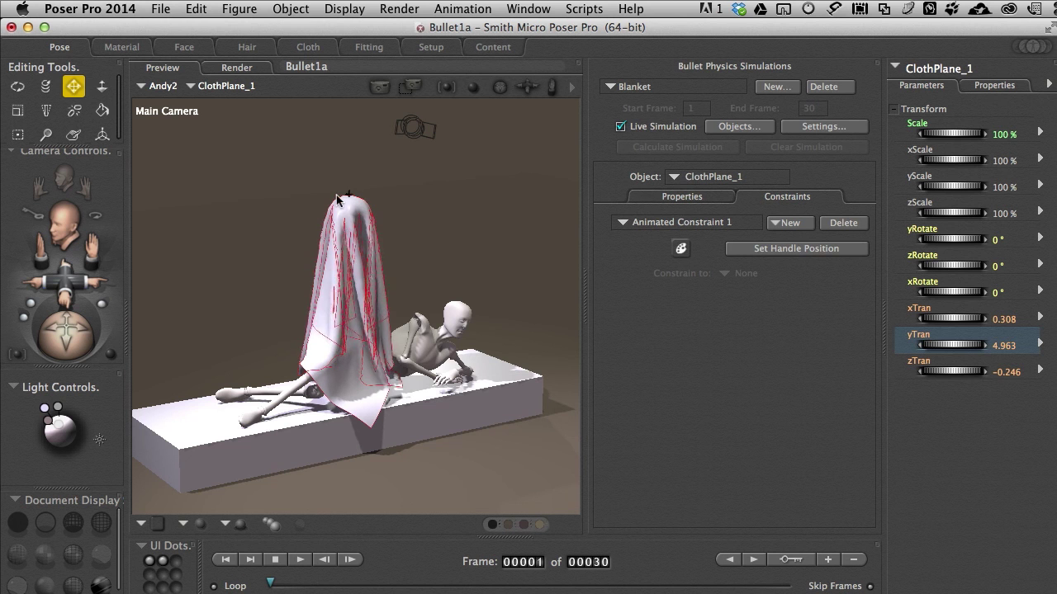
{"action": "left_click", "coordinate": [77, 91]}
{"action": "left_click_drag", "start_coordinate": [347, 198], "coordinate": [439, 174]}
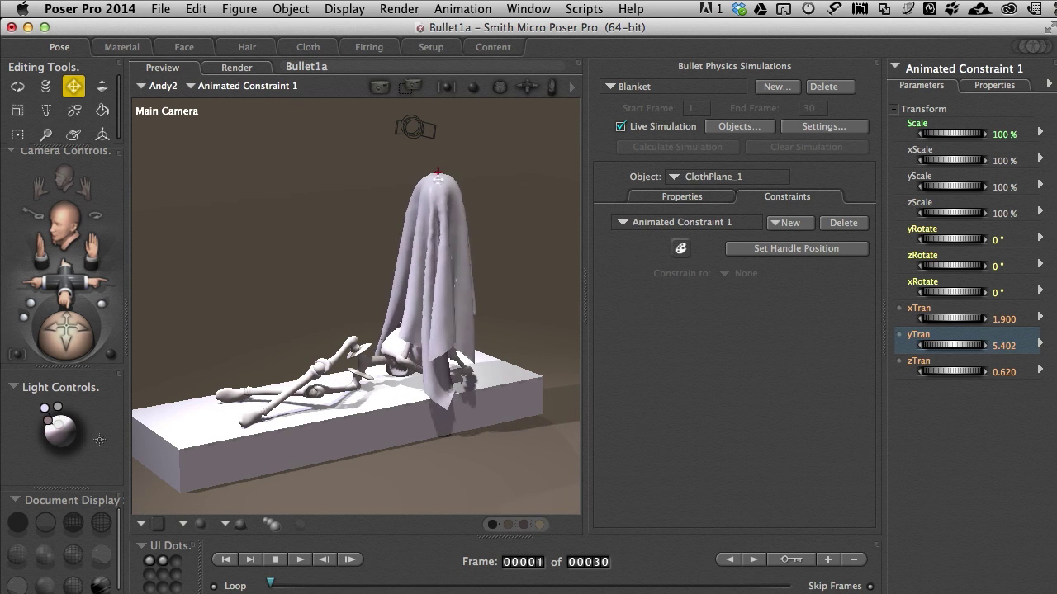
{"action": "left_click_drag", "start_coordinate": [439, 174], "coordinate": [305, 174]}
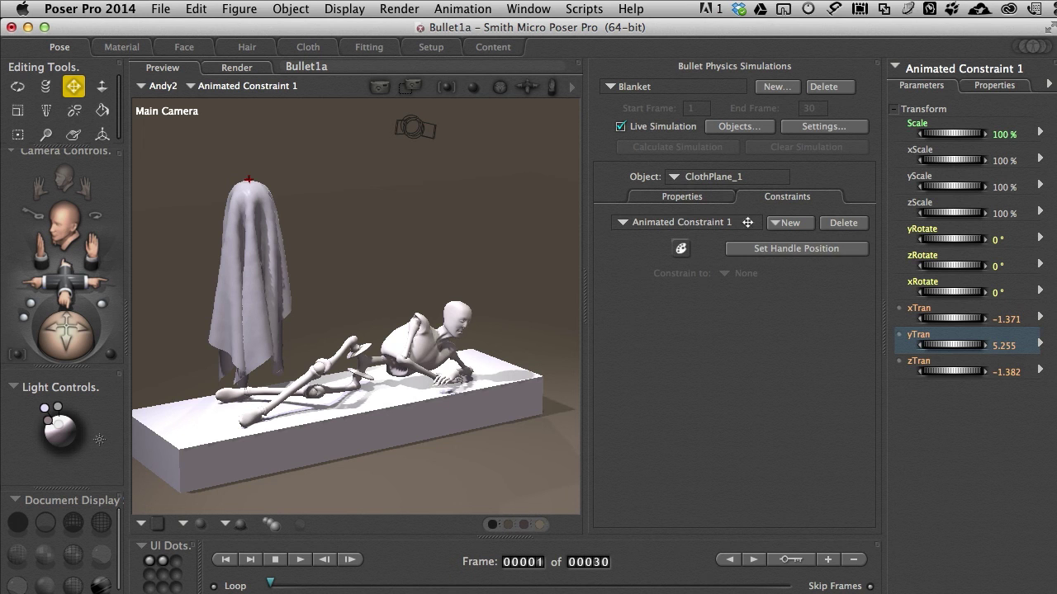
Set the cloth's Internal Pressure to 1, then to 2.
{"action": "left_click", "coordinate": [689, 197]}
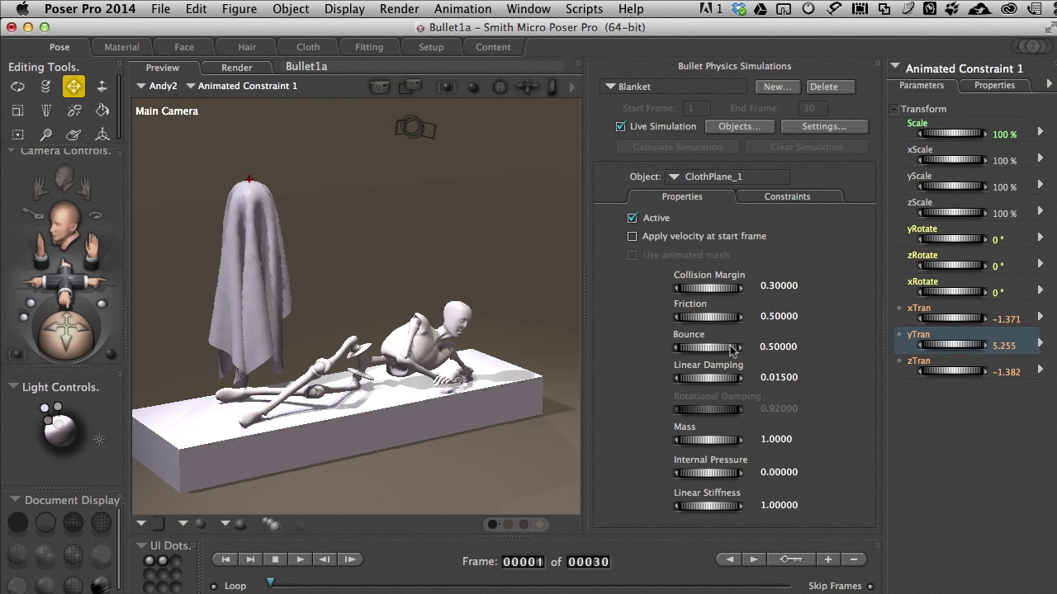
{"action": "left_click", "coordinate": [778, 474]}
{"action": "type", "text": "1"}
{"action": "key", "text": "Return"}
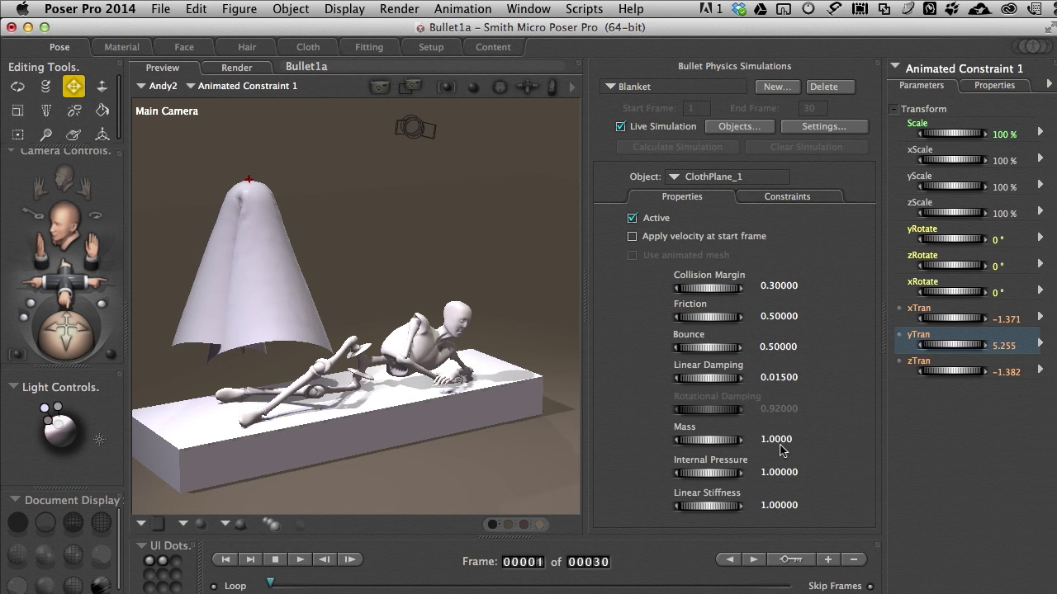
{"action": "left_click", "coordinate": [783, 476]}
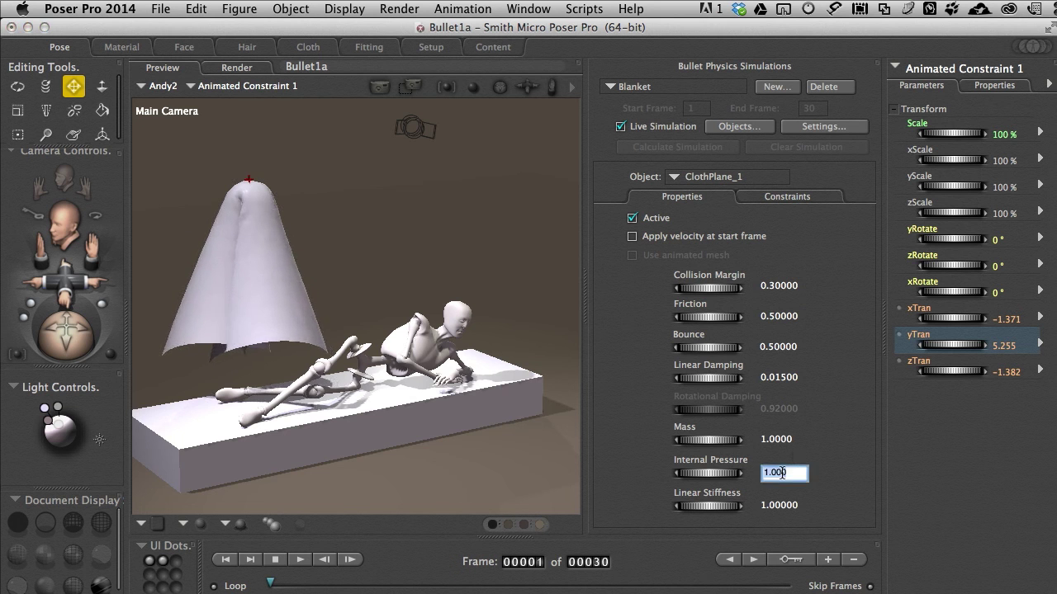
{"action": "type", "text": "2"}
{"action": "key", "text": "Return"}
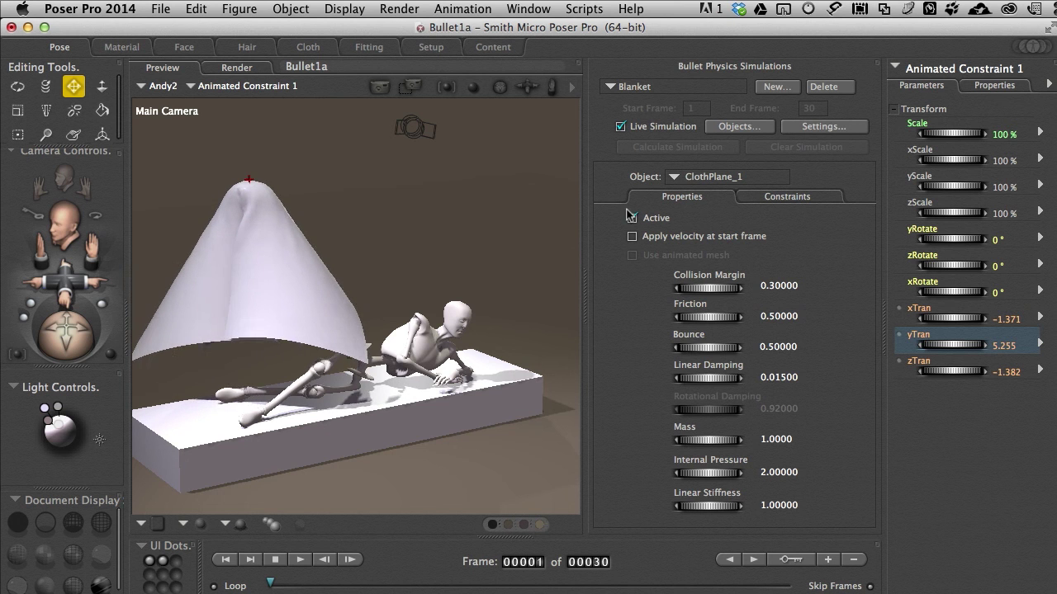
Move the constraint handle above Andy's legs and set Internal Pressure back to 0.
{"action": "left_click_drag", "start_coordinate": [252, 180], "coordinate": [367, 171]}
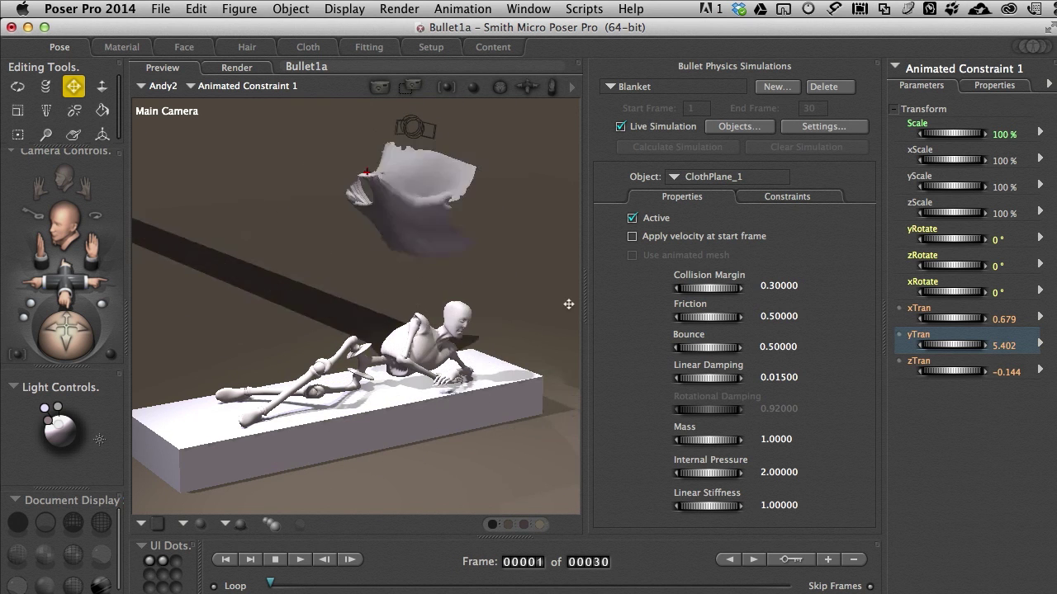
{"action": "left_click", "coordinate": [778, 472]}
{"action": "type", "text": "0"}
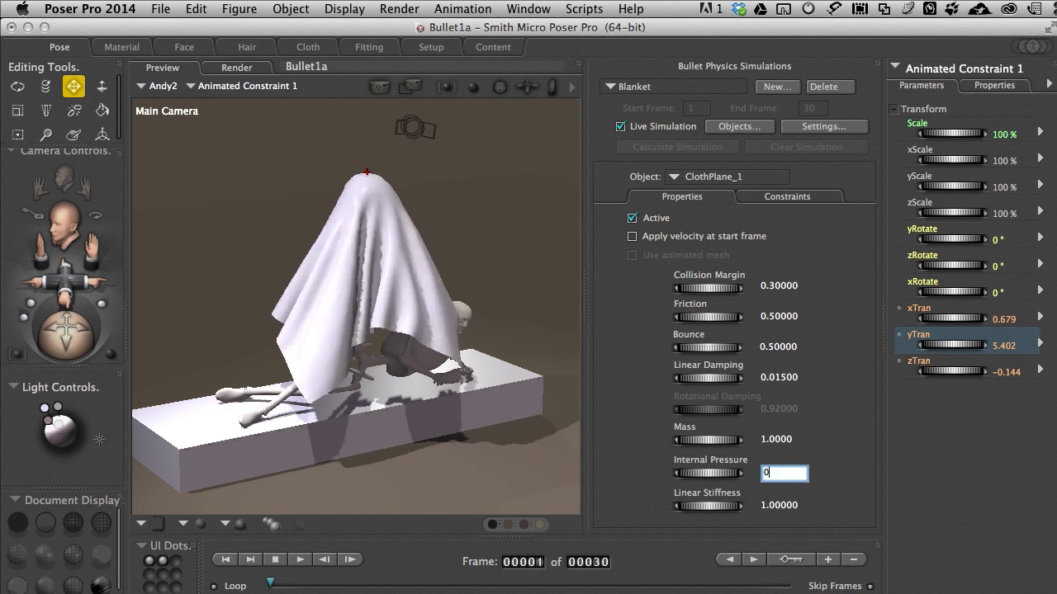
{"action": "key", "text": "Return"}
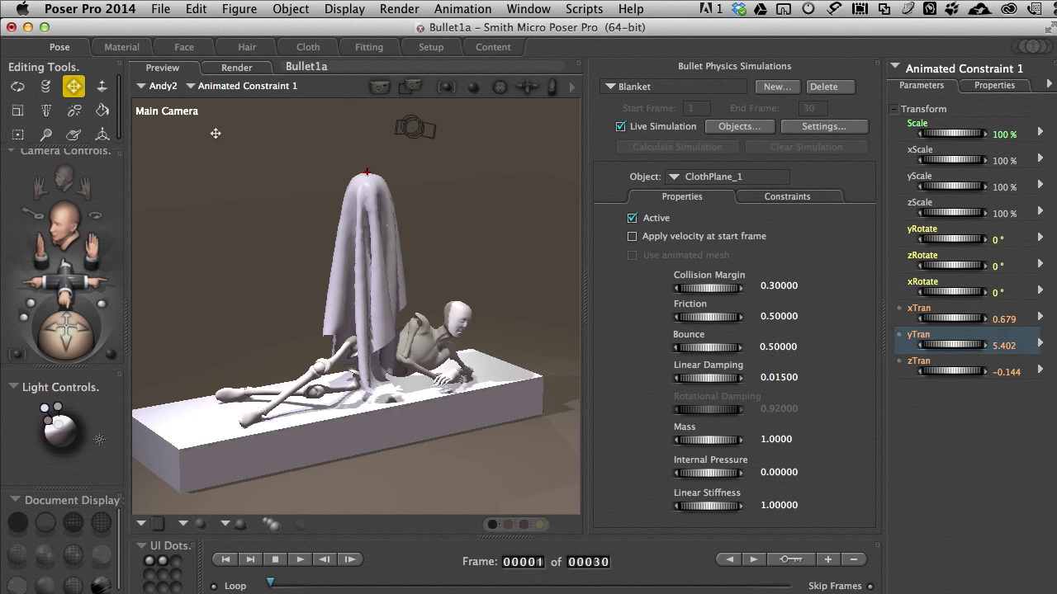
Close the blanket scene without saving, zero Andy into a T-pose and select his chest.
{"action": "key", "text": "super+w"}
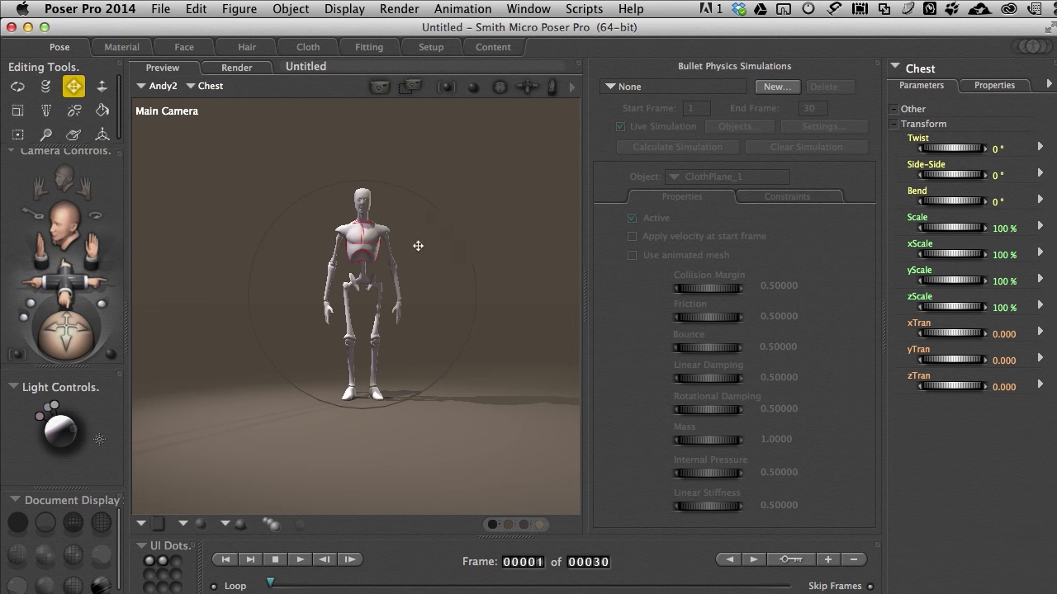
{"action": "left_click", "coordinate": [239, 9]}
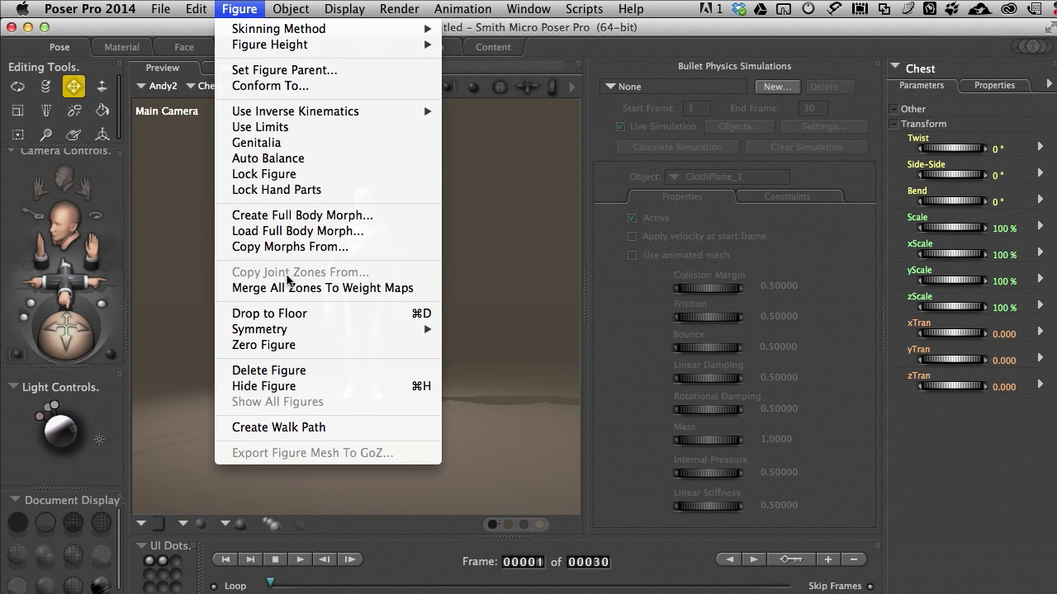
{"action": "left_click", "coordinate": [281, 347]}
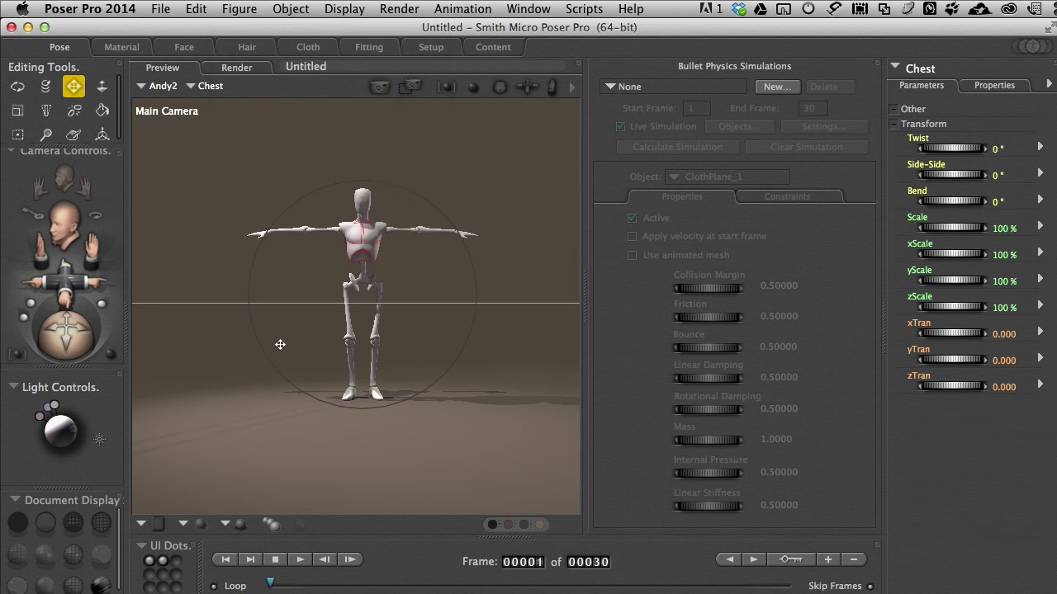
{"action": "left_click", "coordinate": [373, 247]}
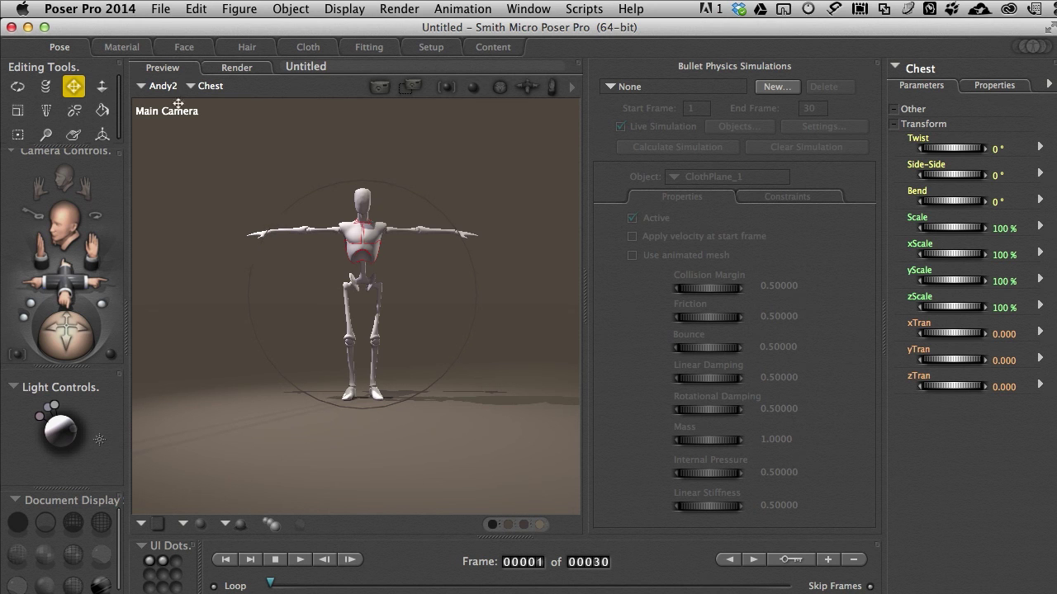
Import TTop.3ds as a 3D Studio model using the default import options.
{"action": "left_click", "coordinate": [158, 10]}
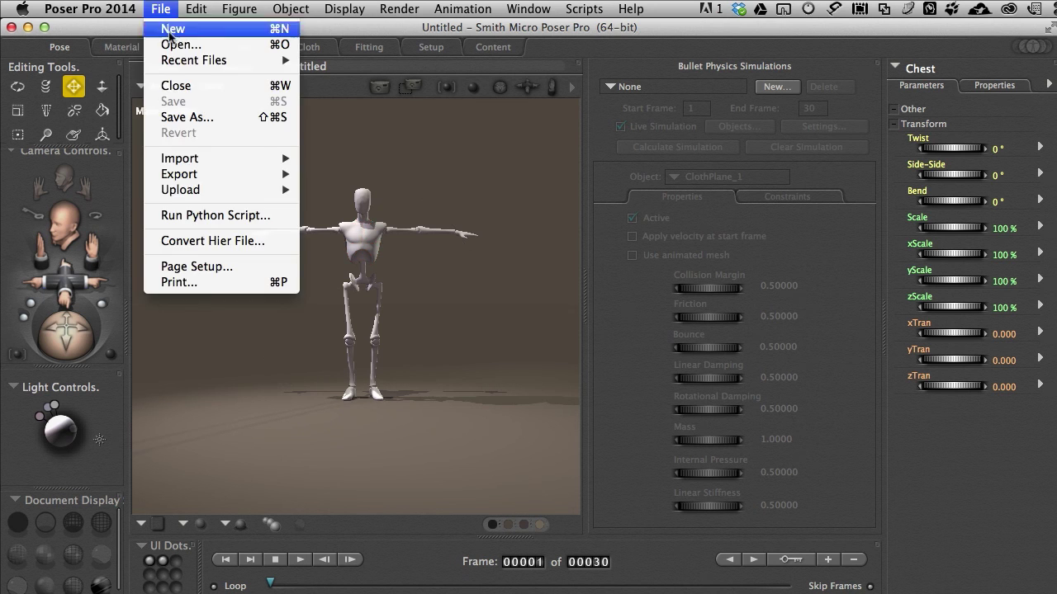
{"action": "mouse_move", "coordinate": [195, 157]}
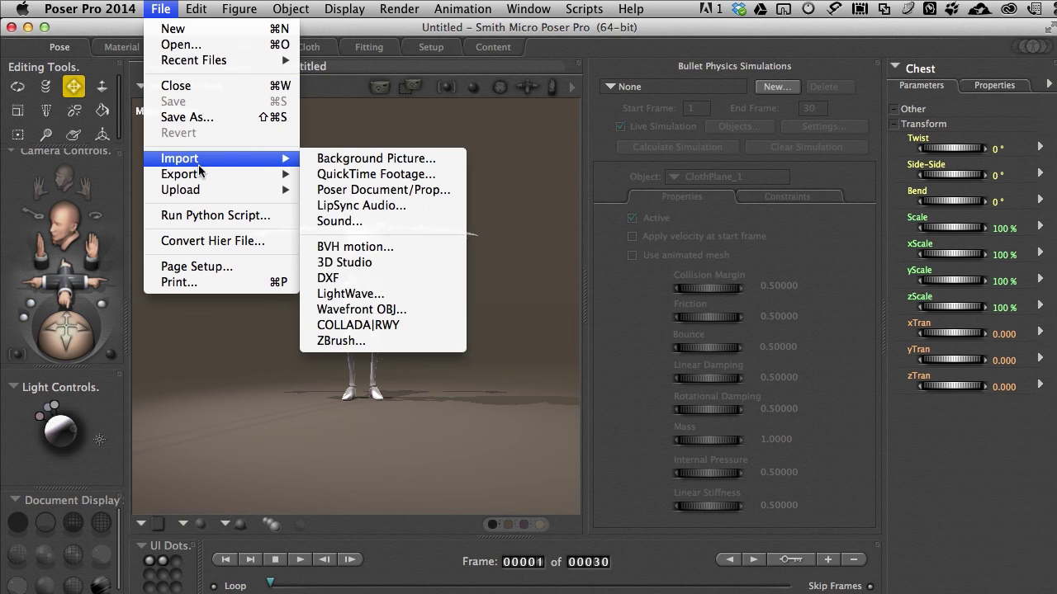
{"action": "left_click", "coordinate": [363, 263]}
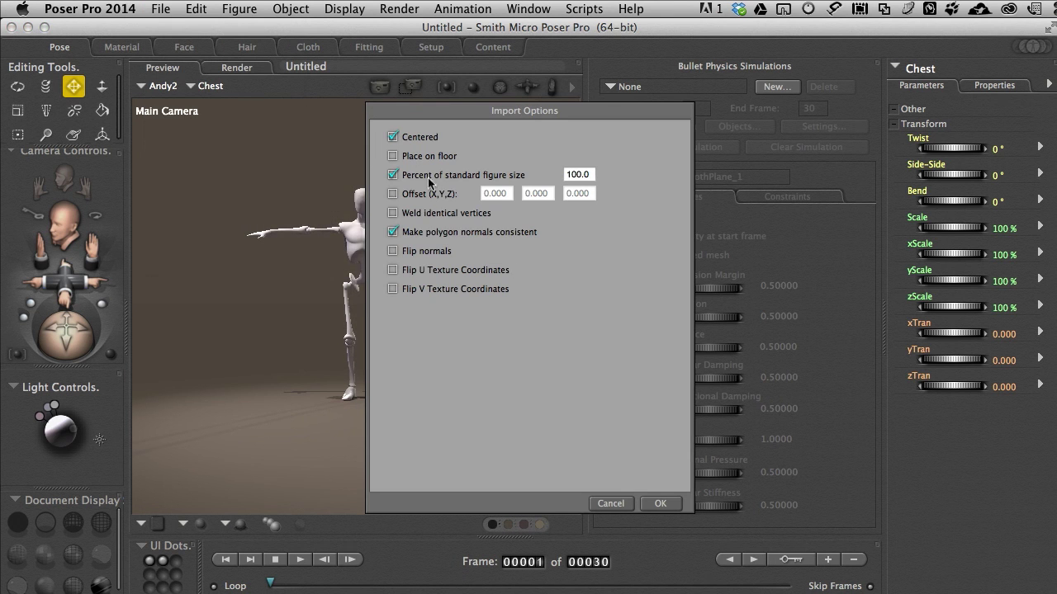
{"action": "left_click", "coordinate": [671, 505]}
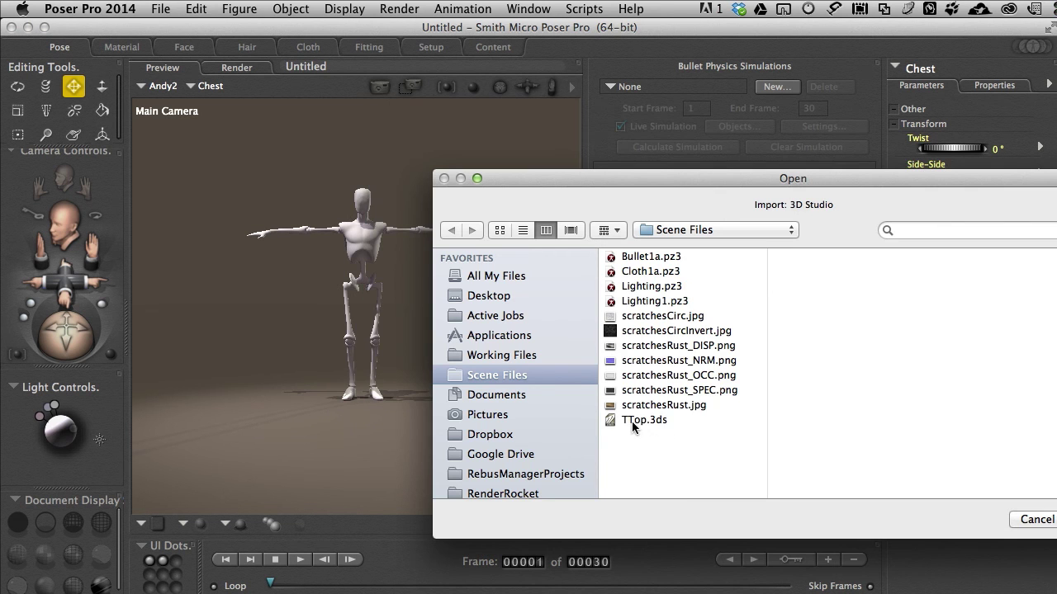
{"action": "left_click", "coordinate": [632, 421]}
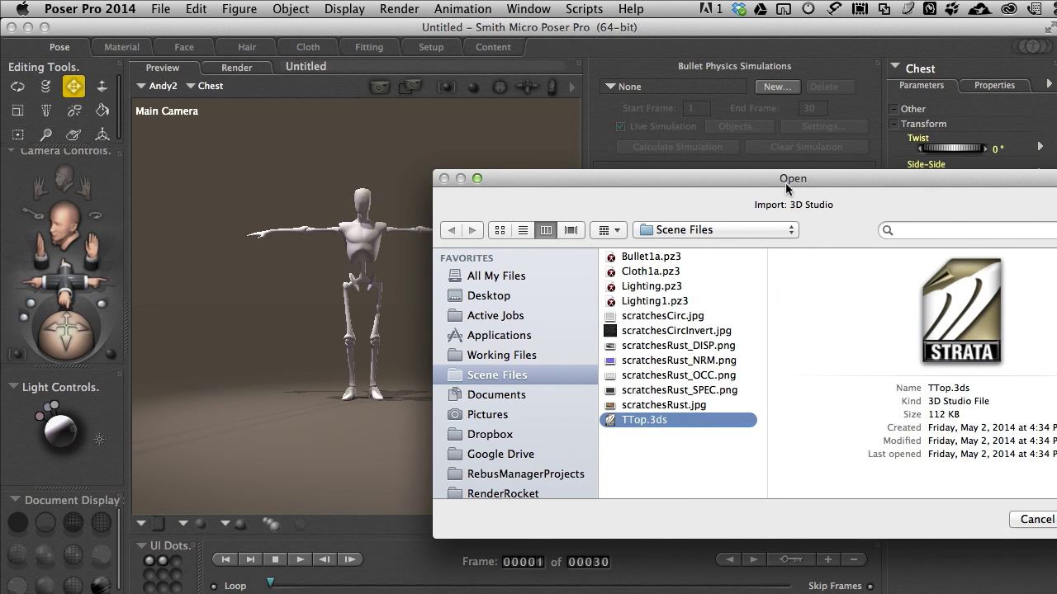
{"action": "left_click_drag", "start_coordinate": [791, 184], "coordinate": [622, 180]}
{"action": "left_click", "coordinate": [910, 484]}
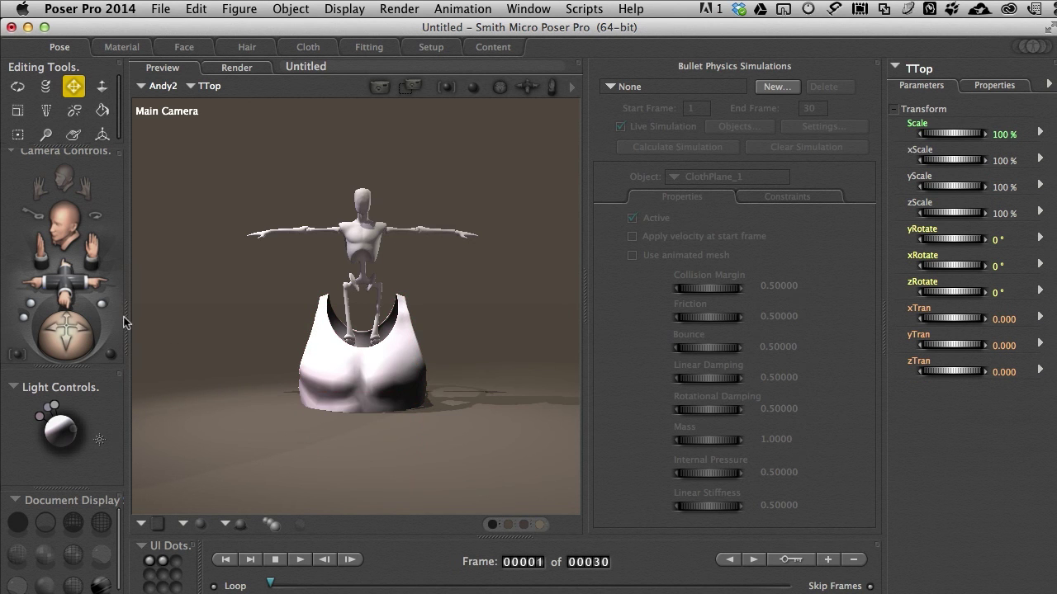
Fit TTop onto Andy's torso at Scale 29% and yTran 4.438, then start a new simulation.
{"action": "left_click_drag", "start_coordinate": [83, 341], "coordinate": [74, 341]}
{"action": "left_click_drag", "start_coordinate": [964, 346], "coordinate": [1000, 347]}
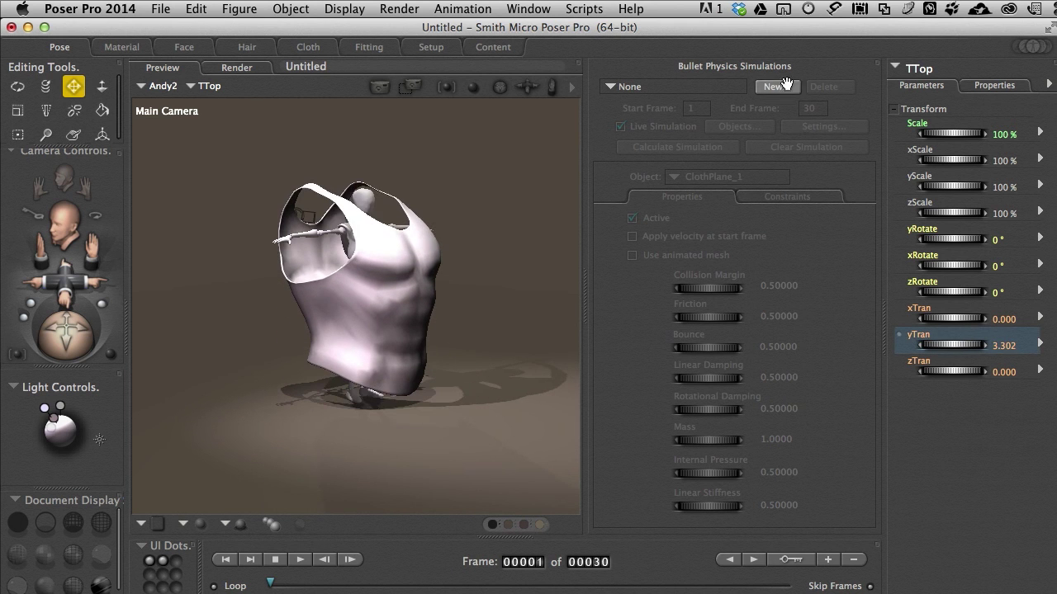
{"action": "left_click_drag", "start_coordinate": [973, 133], "coordinate": [940, 137]}
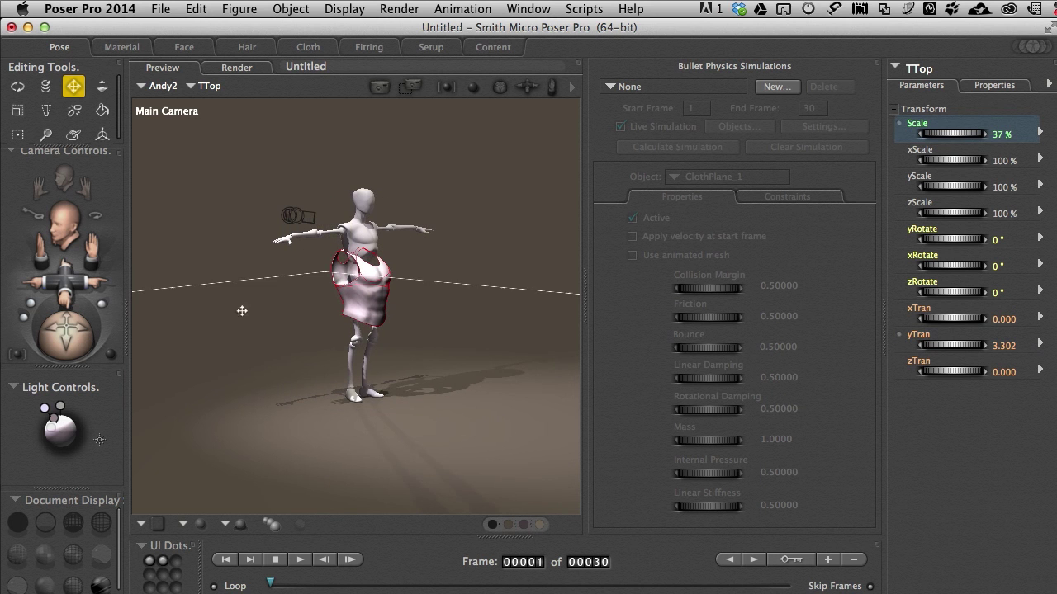
{"action": "left_click_drag", "start_coordinate": [74, 288], "coordinate": [76, 264]}
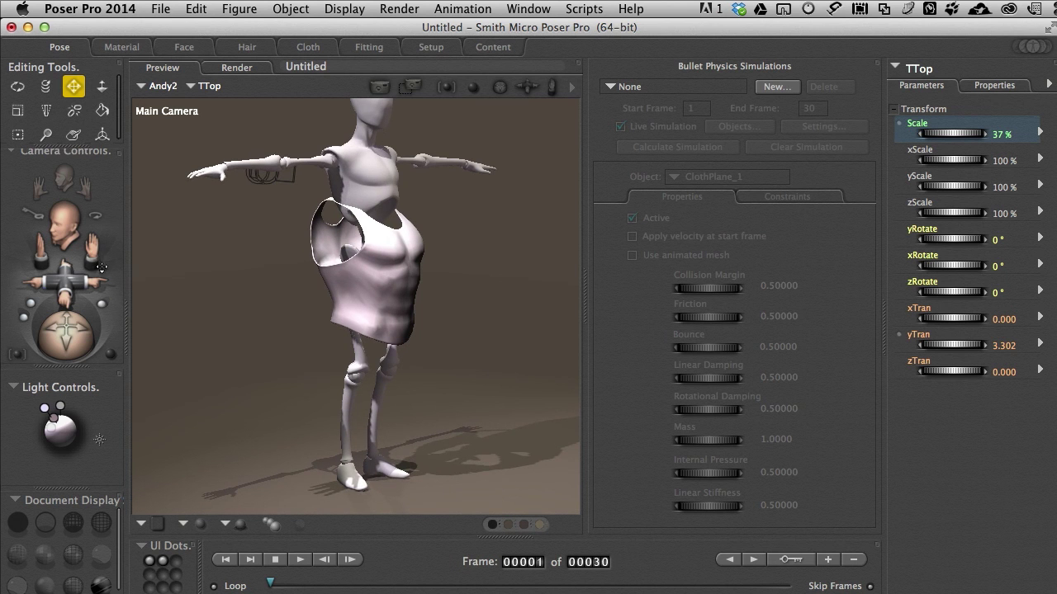
{"action": "left_click_drag", "start_coordinate": [97, 247], "coordinate": [97, 264]}
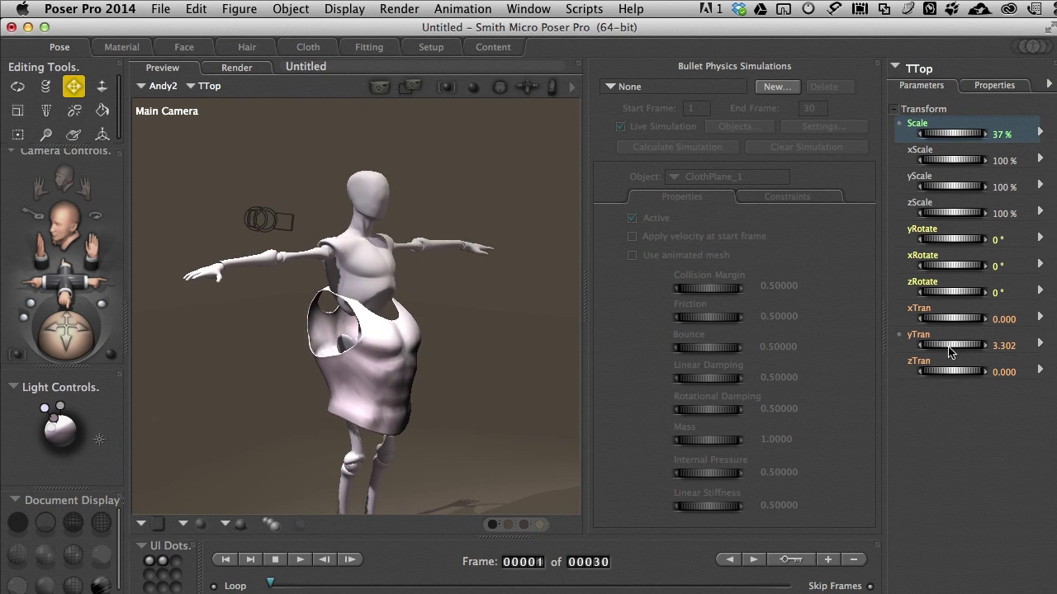
{"action": "left_click_drag", "start_coordinate": [951, 347], "coordinate": [976, 347]}
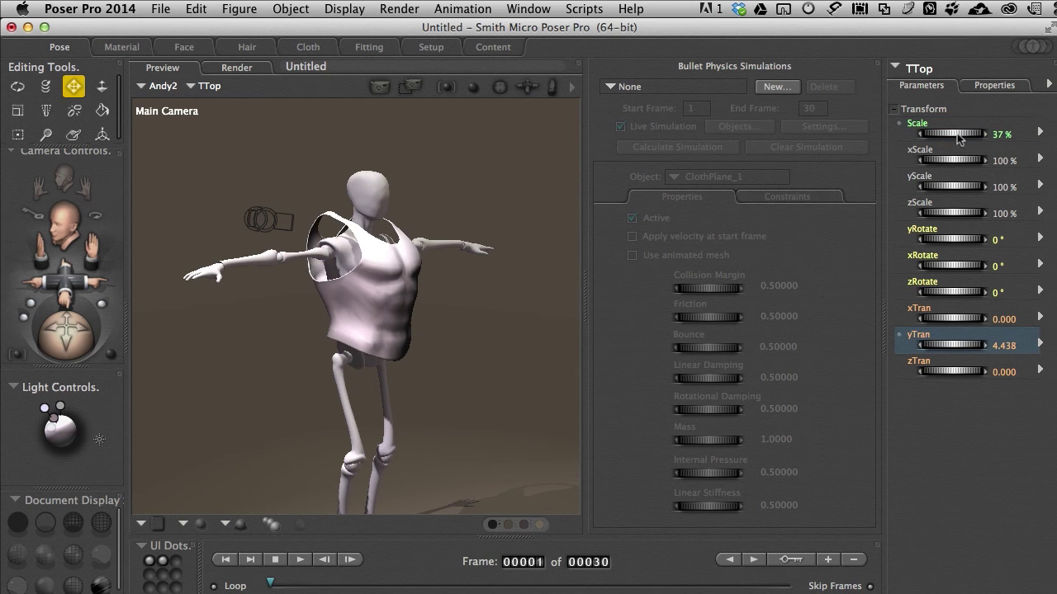
{"action": "mouse_move", "coordinate": [959, 134]}
{"action": "left_mouse_down"}
{"action": "mouse_move", "coordinate": [942, 133]}
{"action": "mouse_move", "coordinate": [950, 134]}
{"action": "left_mouse_up"}
{"action": "left_click_drag", "start_coordinate": [66, 345], "coordinate": [93, 340]}
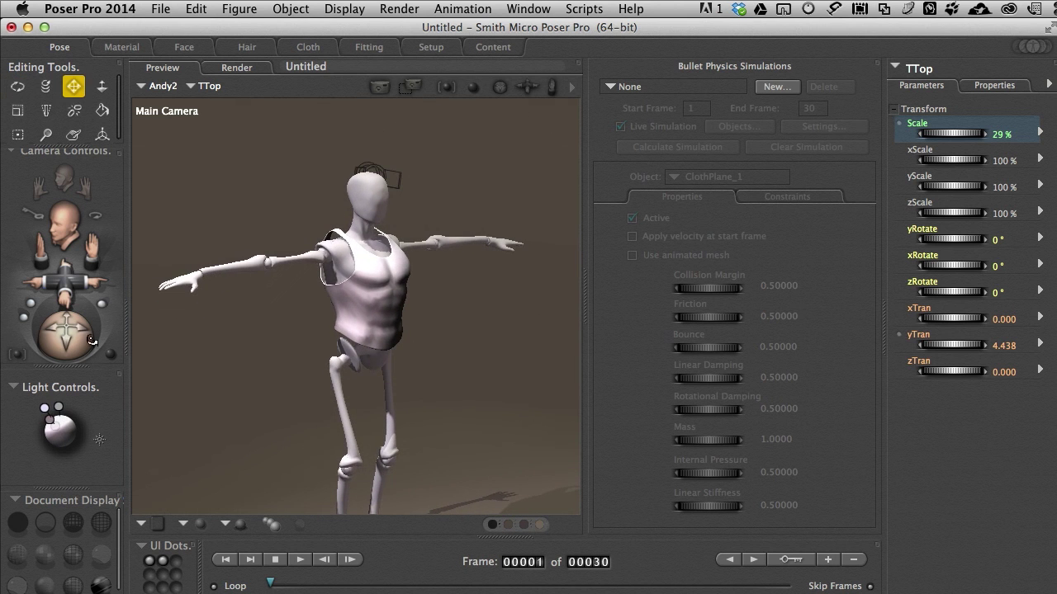
{"action": "left_click", "coordinate": [778, 86]}
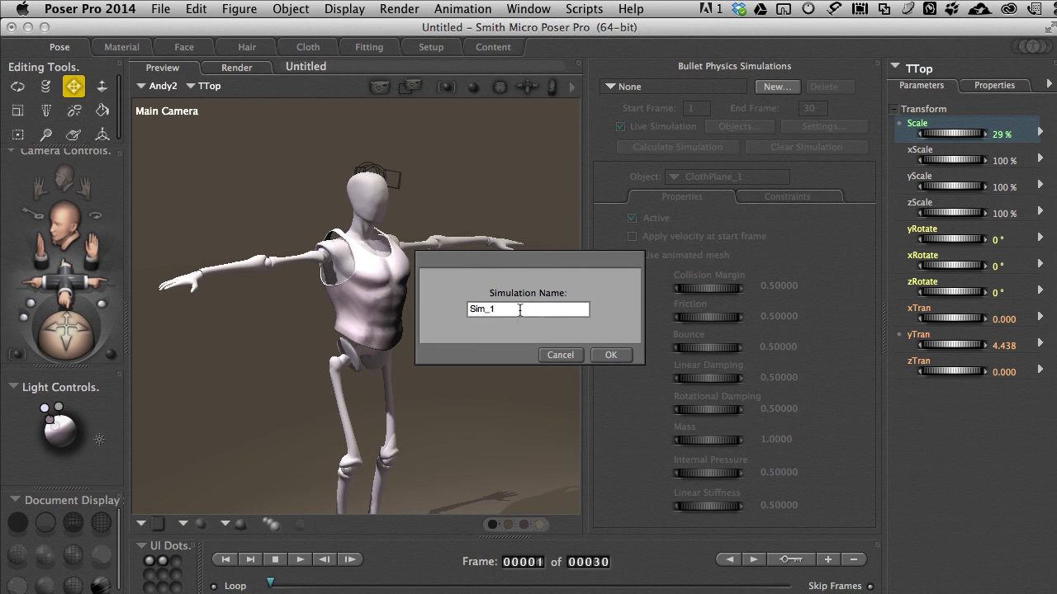
Replace the default name Sim_1 with 'Tank Top' and create the simulation.
{"action": "left_click_drag", "start_coordinate": [515, 310], "coordinate": [454, 304]}
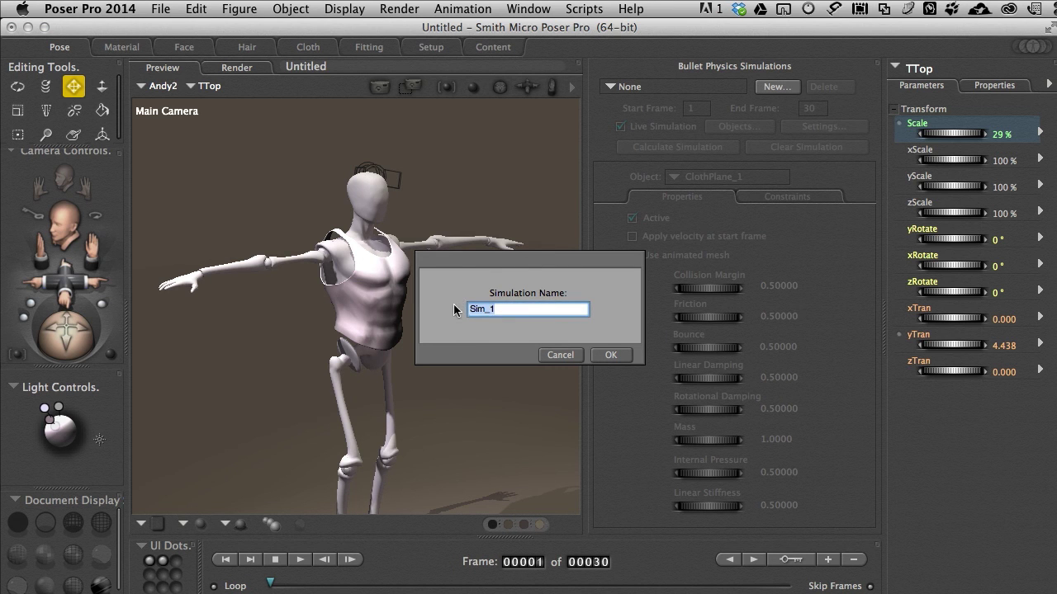
{"action": "type", "text": "Tank Top"}
{"action": "left_click", "coordinate": [608, 354]}
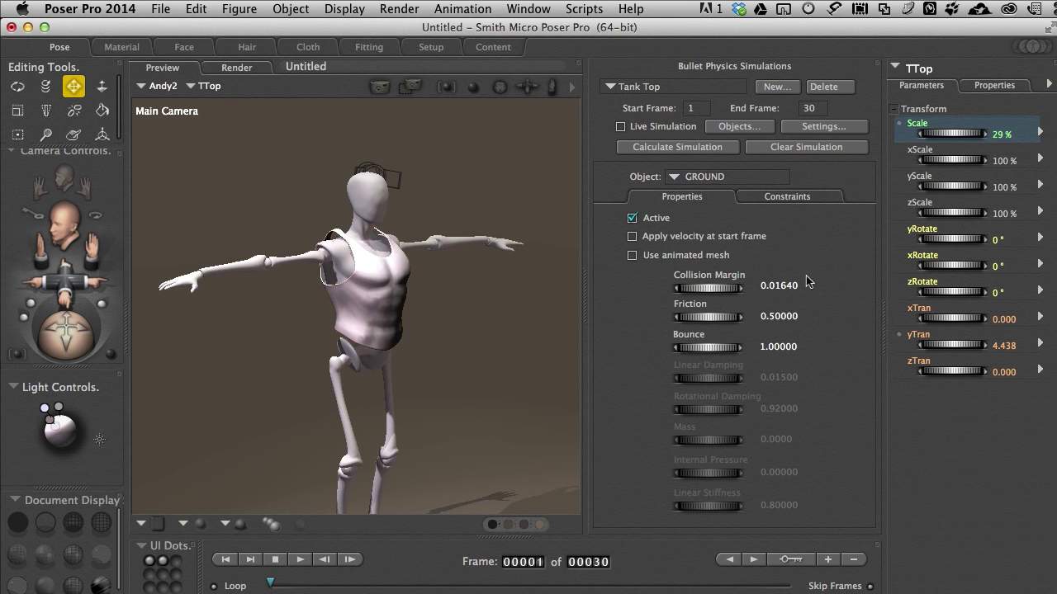
Mark Andy2's hip, waist, abdomen, chest, neck, head and left arm through Left Mid3 as colliders.
{"action": "left_click", "coordinate": [735, 126]}
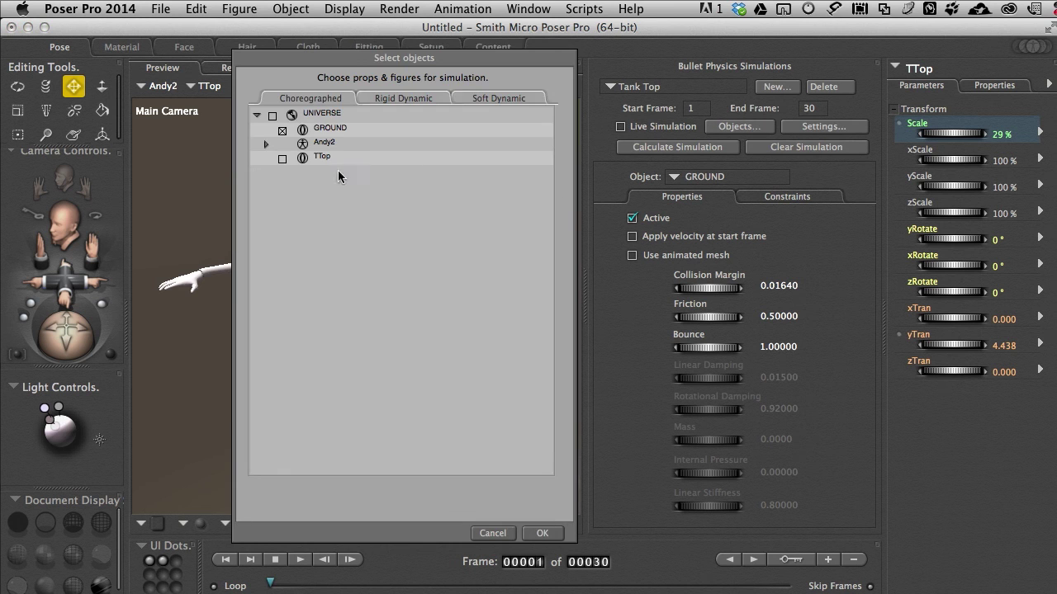
{"action": "left_click", "coordinate": [266, 145]}
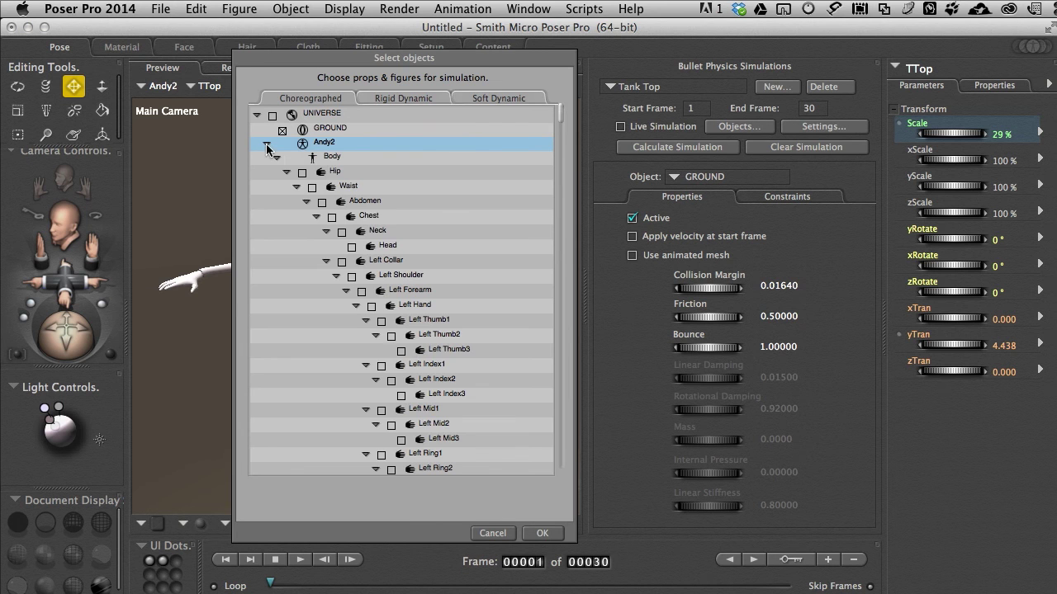
{"action": "left_click", "coordinate": [302, 172]}
{"action": "left_click", "coordinate": [312, 187]}
{"action": "left_click", "coordinate": [322, 202]}
{"action": "left_click", "coordinate": [331, 217]}
{"action": "left_click", "coordinate": [340, 232]}
{"action": "left_click", "coordinate": [352, 247]}
{"action": "left_click", "coordinate": [341, 262]}
{"action": "left_click", "coordinate": [352, 278]}
{"action": "left_click", "coordinate": [361, 291]}
{"action": "left_click", "coordinate": [372, 306]}
{"action": "left_click", "coordinate": [380, 321]}
{"action": "left_click", "coordinate": [381, 366]}
{"action": "left_click", "coordinate": [391, 380]}
{"action": "left_click", "coordinate": [401, 396]}
{"action": "left_click", "coordinate": [381, 410]}
{"action": "left_click", "coordinate": [392, 426]}
{"action": "left_click", "coordinate": [401, 438]}
Add left ring and pinky fingers, right collar through Right Index1, and both thighs and shins as colliders.
{"action": "scroll", "coordinate": [415, 386], "scroll_direction": "down", "scroll_amount": 4}
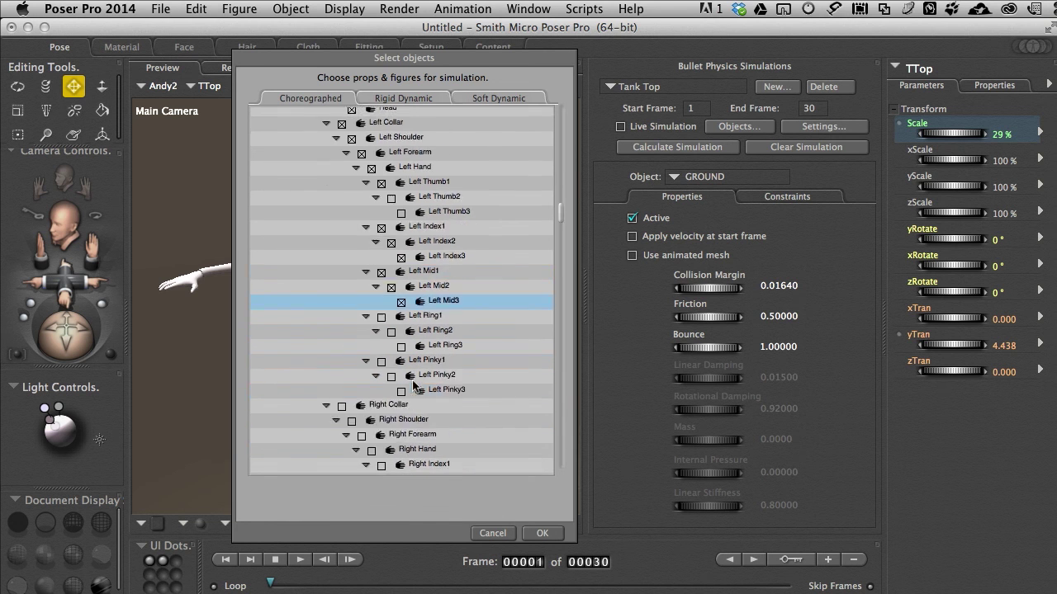
{"action": "left_click", "coordinate": [382, 282]}
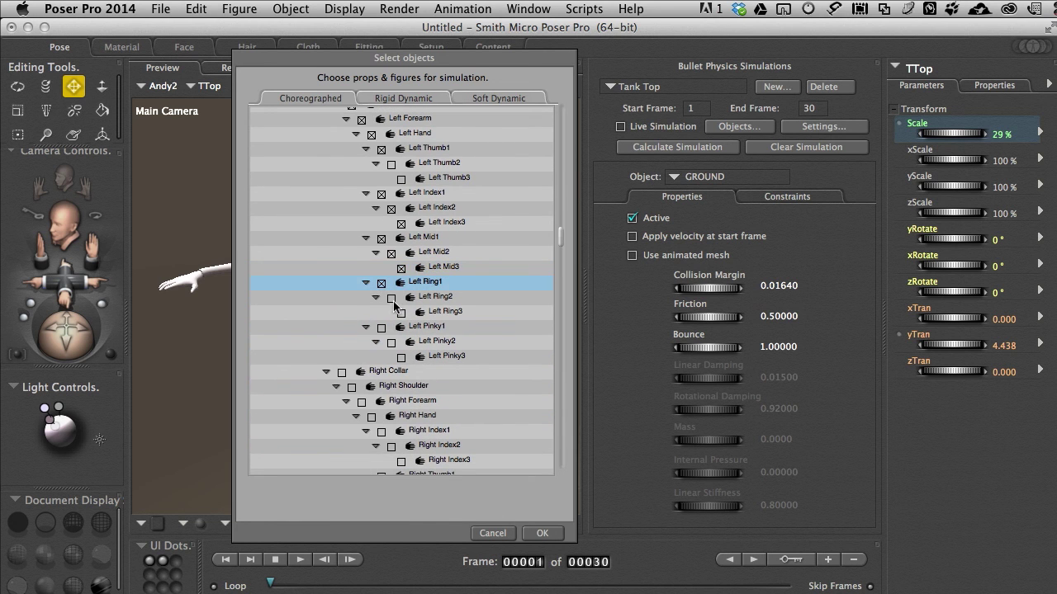
{"action": "left_click", "coordinate": [391, 298]}
{"action": "left_click", "coordinate": [401, 312]}
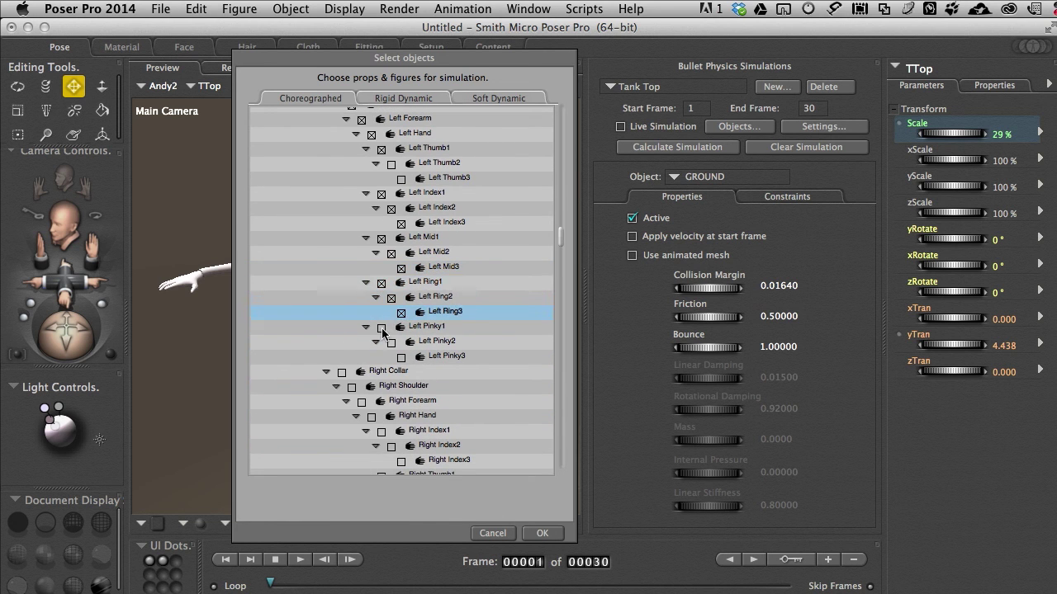
{"action": "left_click", "coordinate": [381, 328]}
{"action": "left_click", "coordinate": [392, 342]}
{"action": "left_click", "coordinate": [401, 358]}
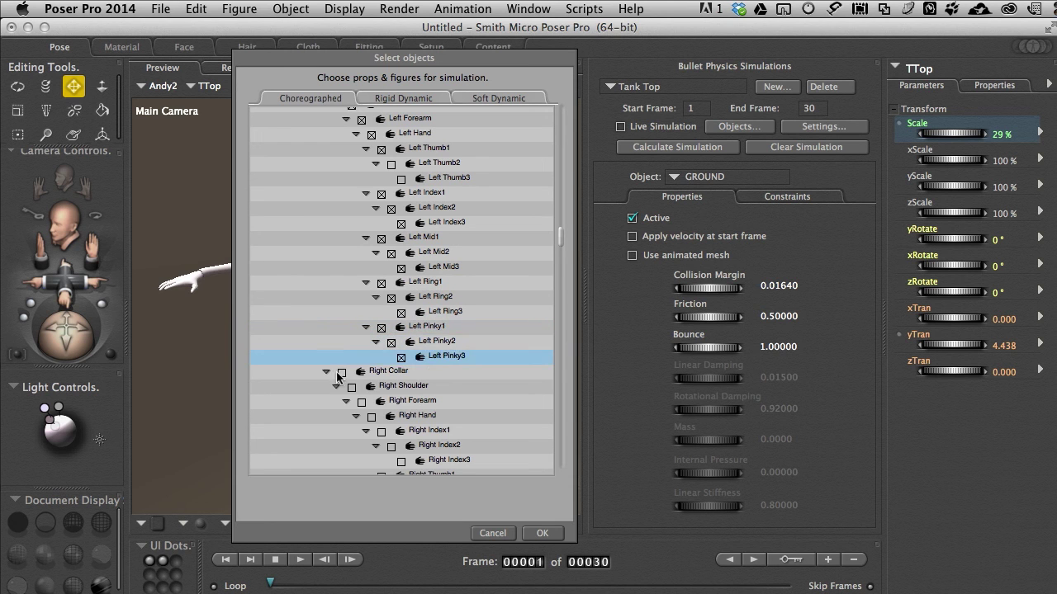
{"action": "left_click", "coordinate": [341, 372]}
{"action": "left_click", "coordinate": [351, 388]}
{"action": "left_click", "coordinate": [361, 403]}
{"action": "left_click", "coordinate": [372, 417]}
{"action": "left_click", "coordinate": [382, 432]}
{"action": "scroll", "coordinate": [385, 363], "scroll_direction": "down", "scroll_amount": 6}
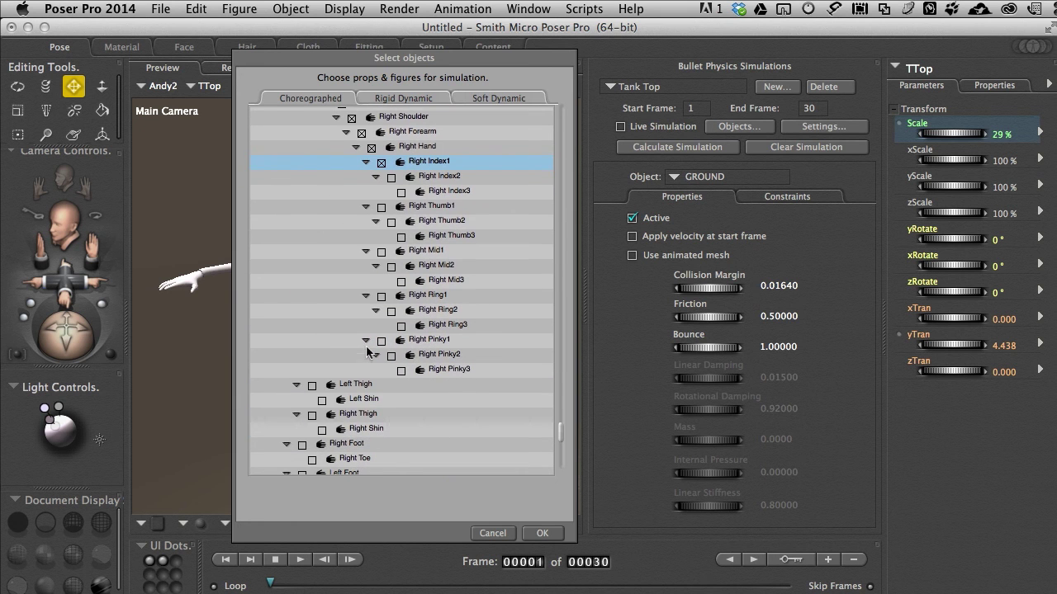
{"action": "left_click", "coordinate": [312, 386]}
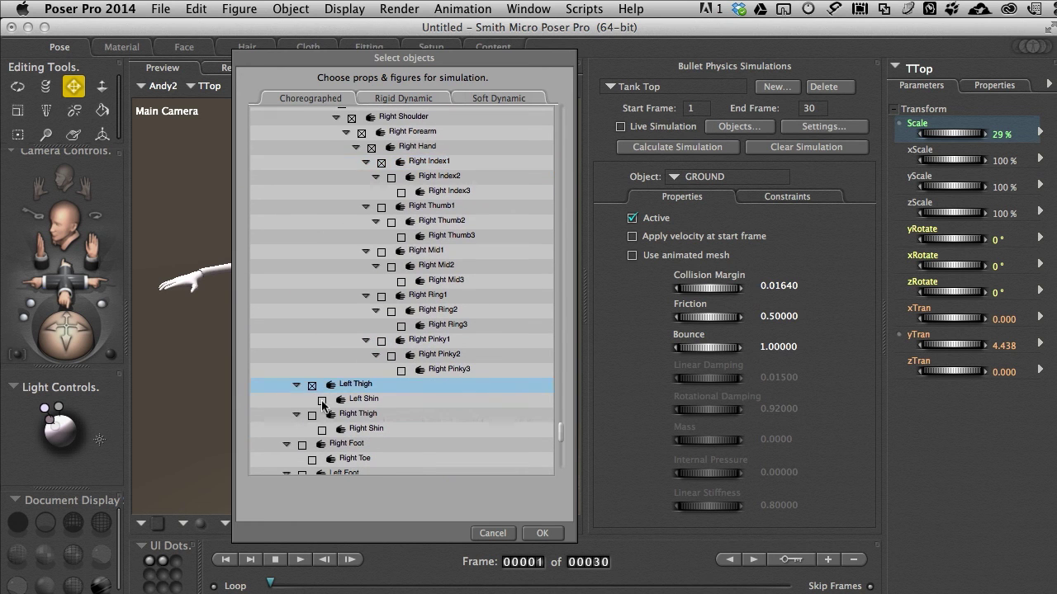
{"action": "left_click", "coordinate": [322, 401]}
{"action": "left_click", "coordinate": [312, 415]}
{"action": "left_click", "coordinate": [322, 430]}
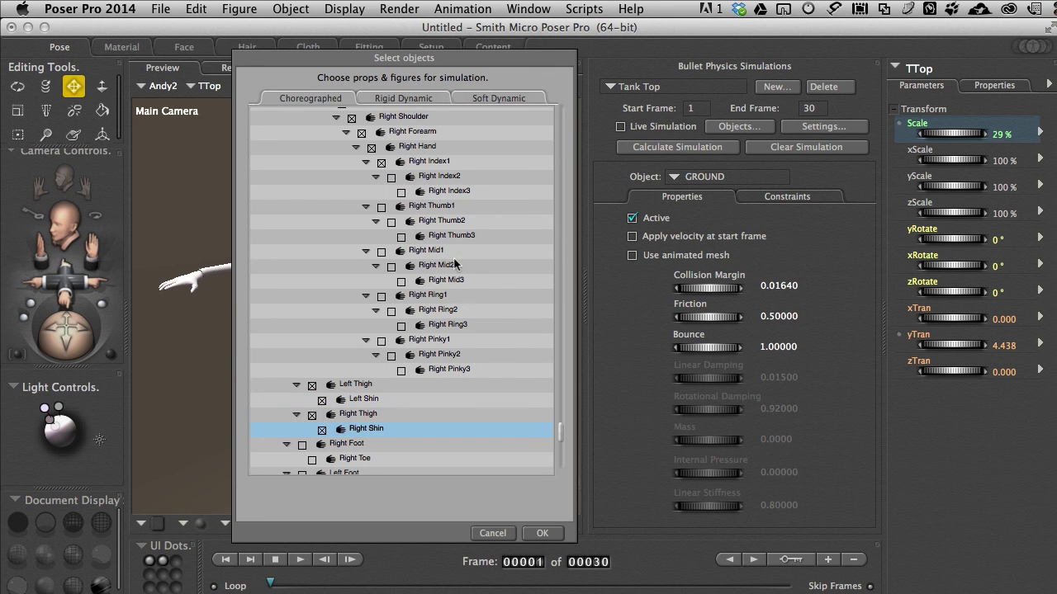
Make TTop the soft dynamic object and confirm the simulation object choices.
{"action": "left_click", "coordinate": [414, 100]}
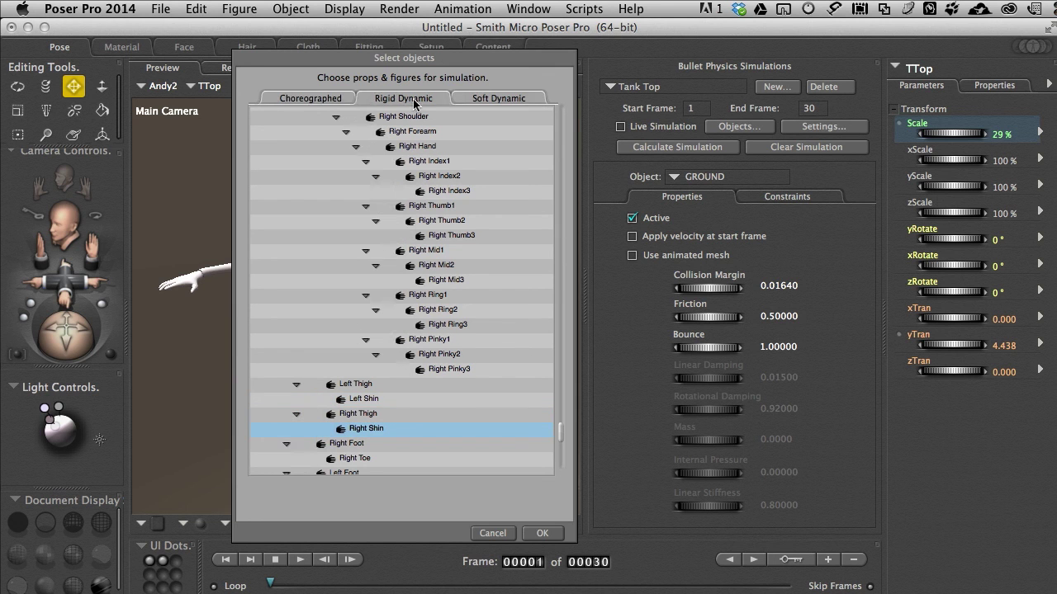
{"action": "scroll", "coordinate": [335, 276], "scroll_direction": "up", "scroll_amount": 10}
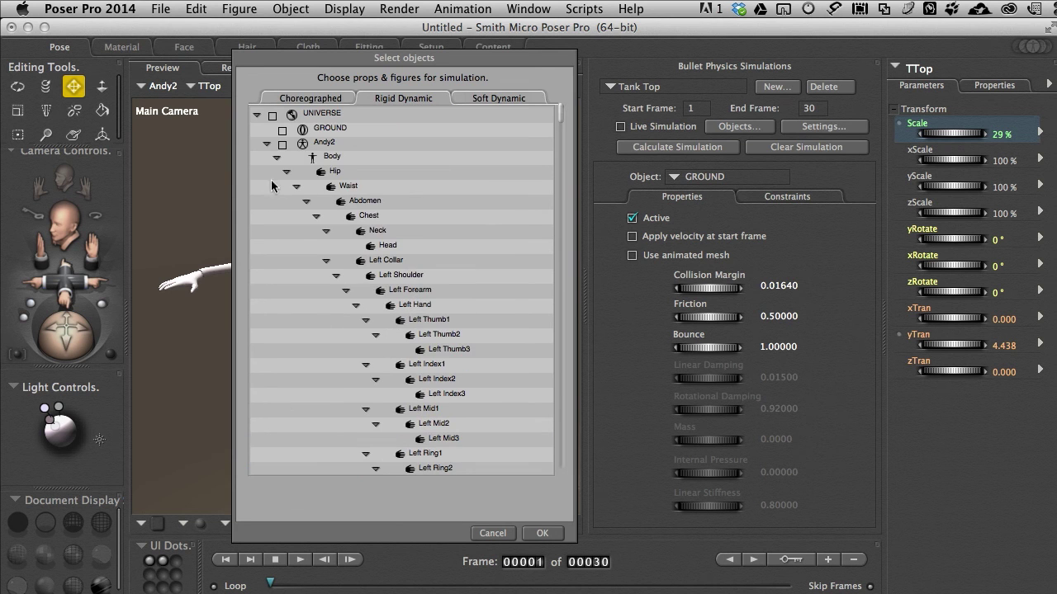
{"action": "left_click", "coordinate": [267, 143]}
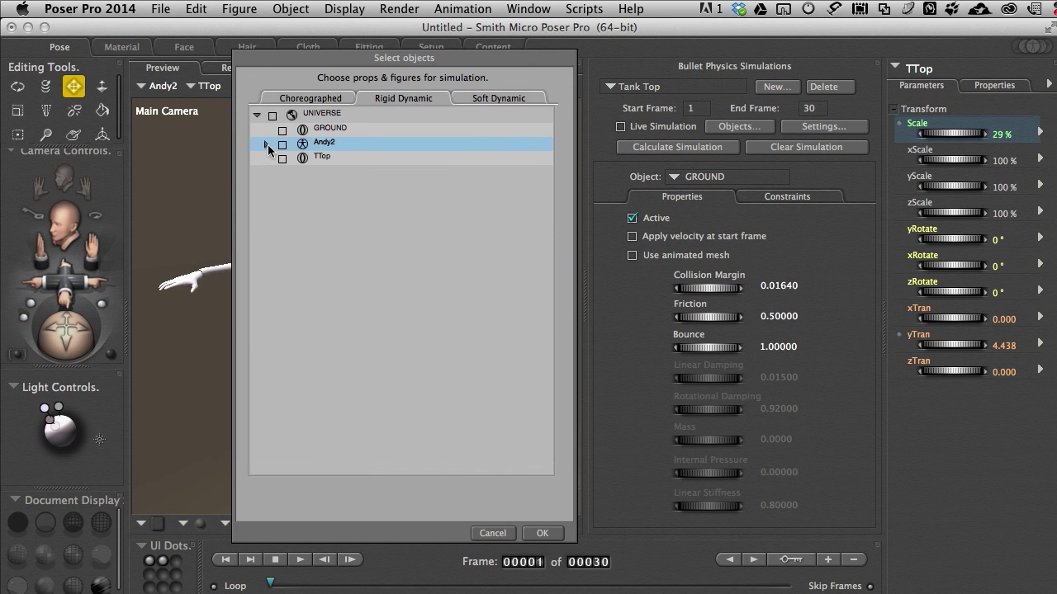
{"action": "left_click", "coordinate": [495, 97]}
{"action": "left_click", "coordinate": [283, 159]}
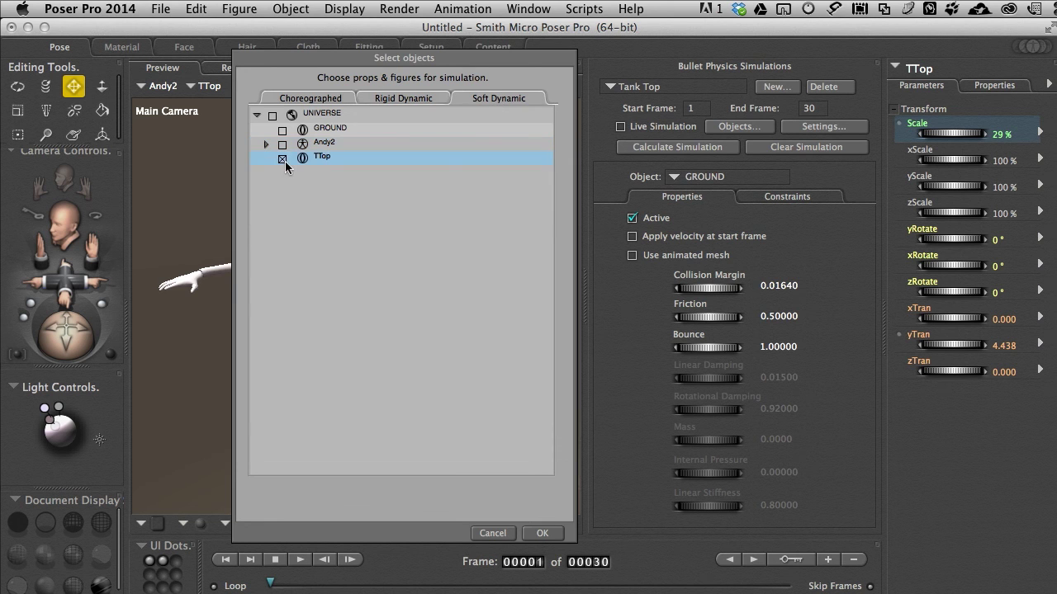
{"action": "left_click", "coordinate": [541, 532]}
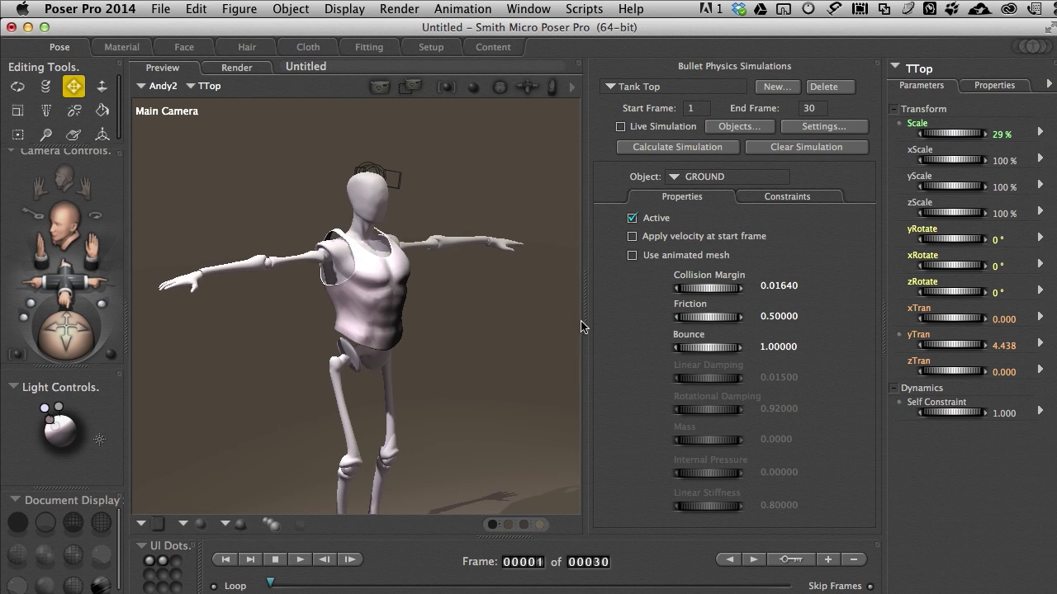
Test a live simulation of the tank top, then clear it to restore the fitted shape.
{"action": "left_click", "coordinate": [620, 128]}
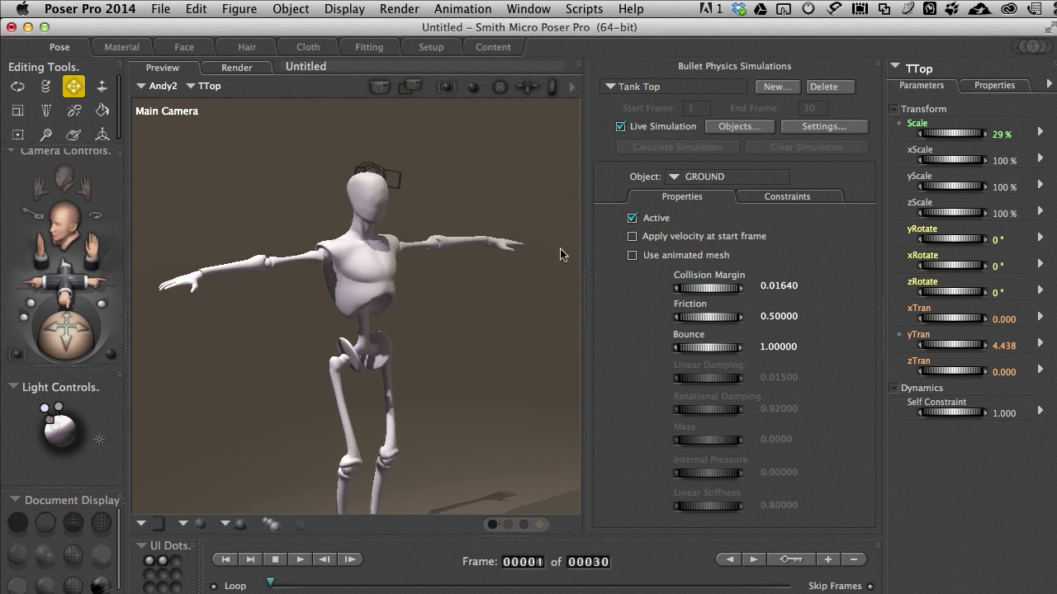
{"action": "left_click", "coordinate": [621, 127]}
{"action": "left_click", "coordinate": [782, 147]}
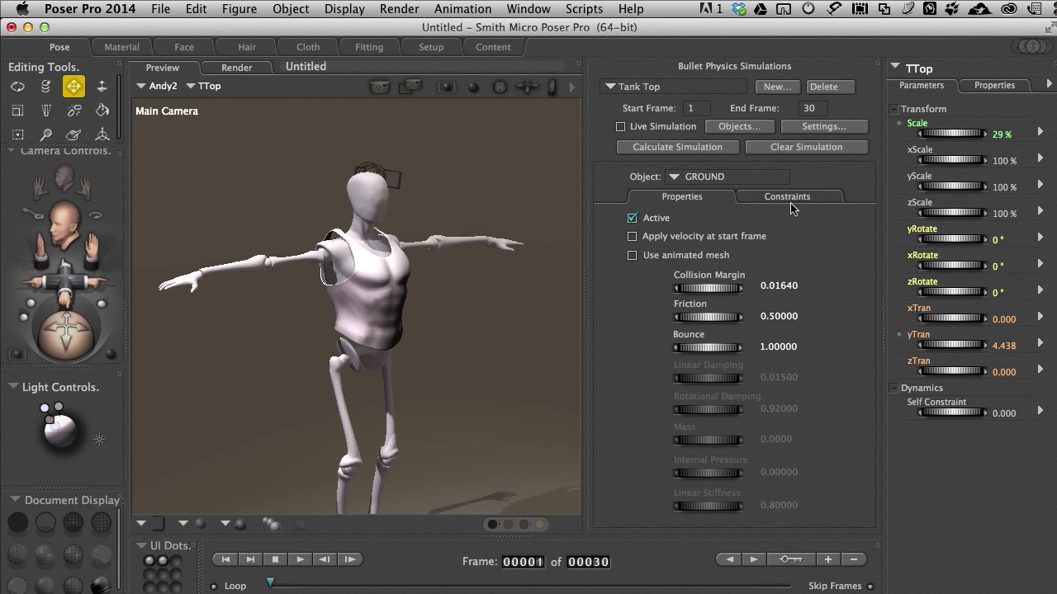
Choose TTop in the object list and enter .2 as its Collision Margin.
{"action": "left_click", "coordinate": [683, 178]}
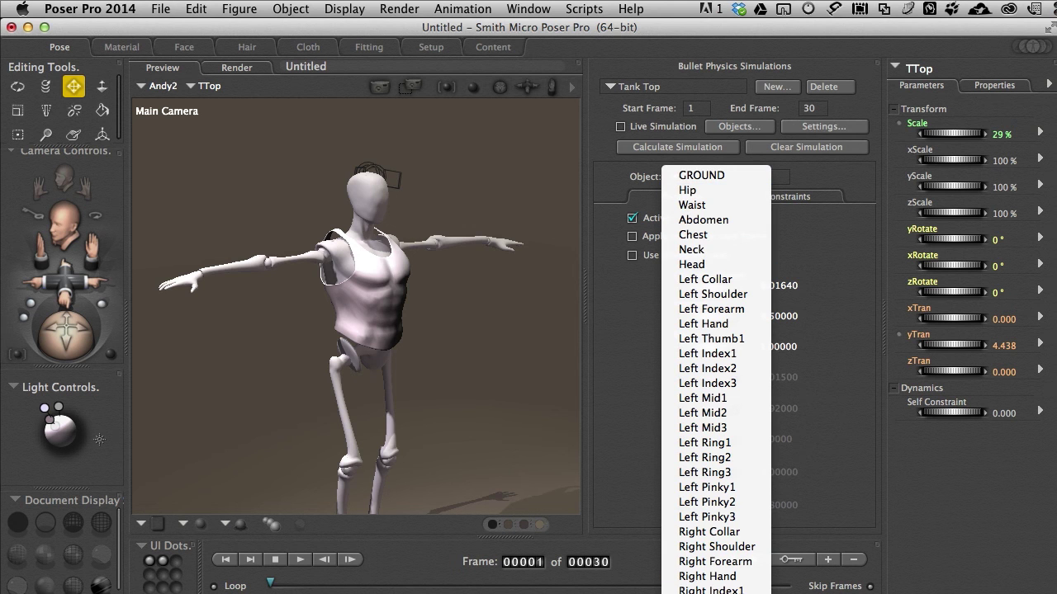
{"action": "key", "text": "Escape"}
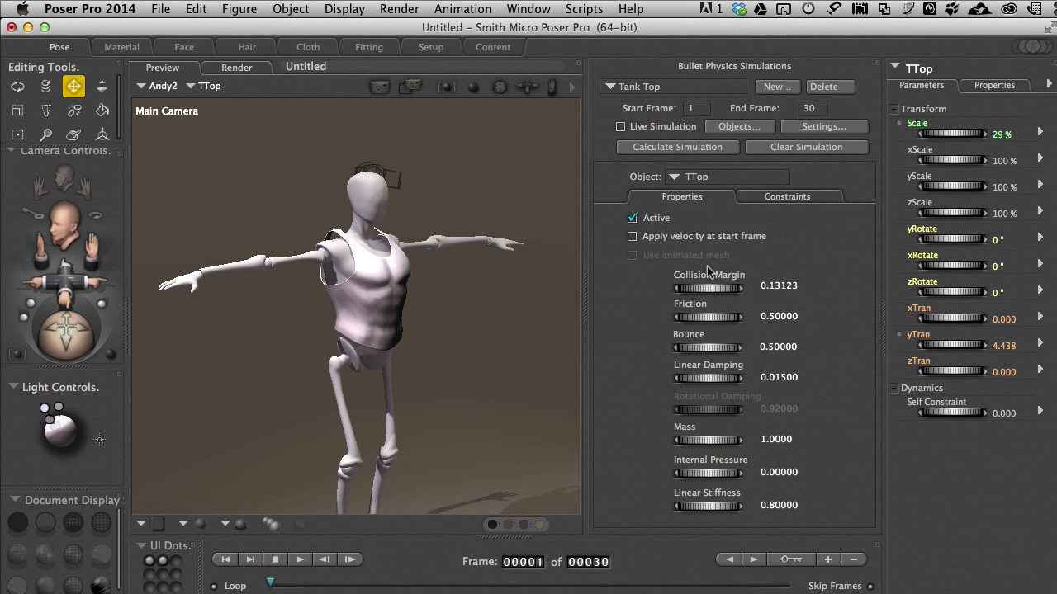
{"action": "left_click", "coordinate": [779, 287]}
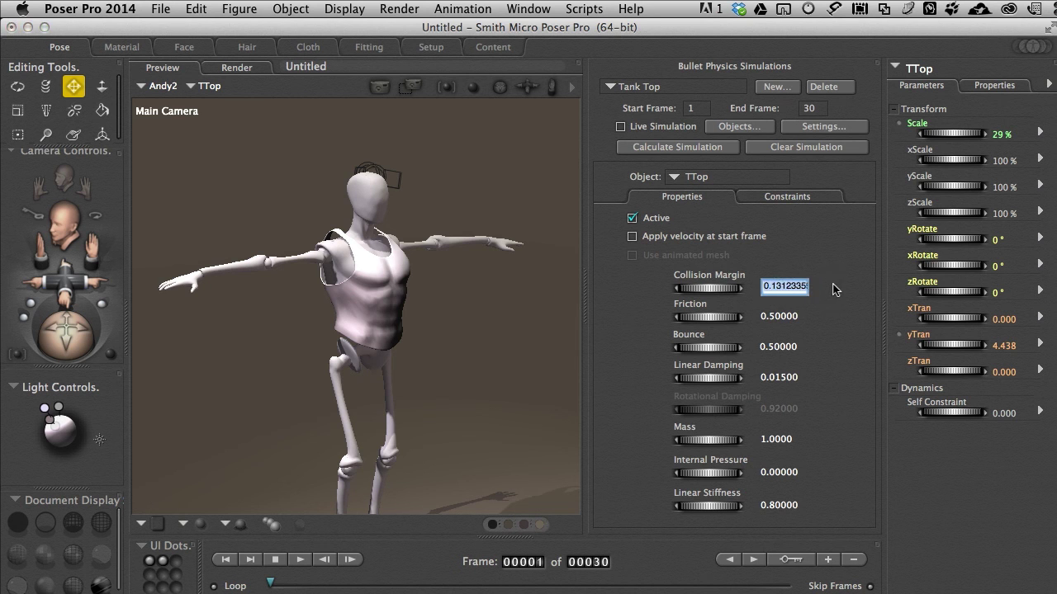
{"action": "type", "text": ".2"}
Rerun the live simulation with the 0.2 margin, stop it, and clear the simulation.
{"action": "left_click", "coordinate": [620, 128]}
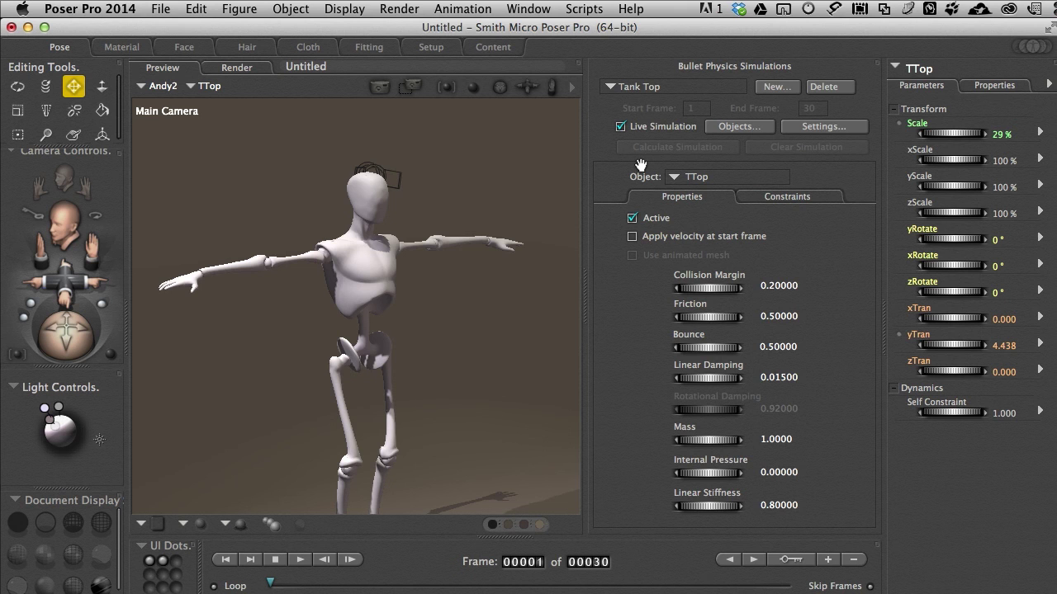
{"action": "left_click", "coordinate": [620, 128]}
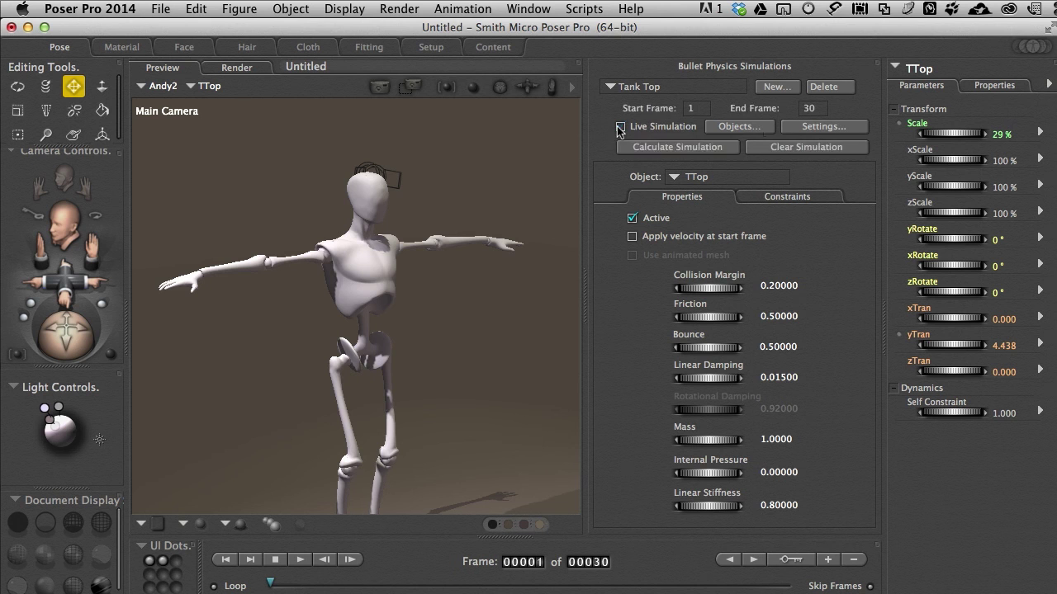
{"action": "left_click", "coordinate": [781, 149]}
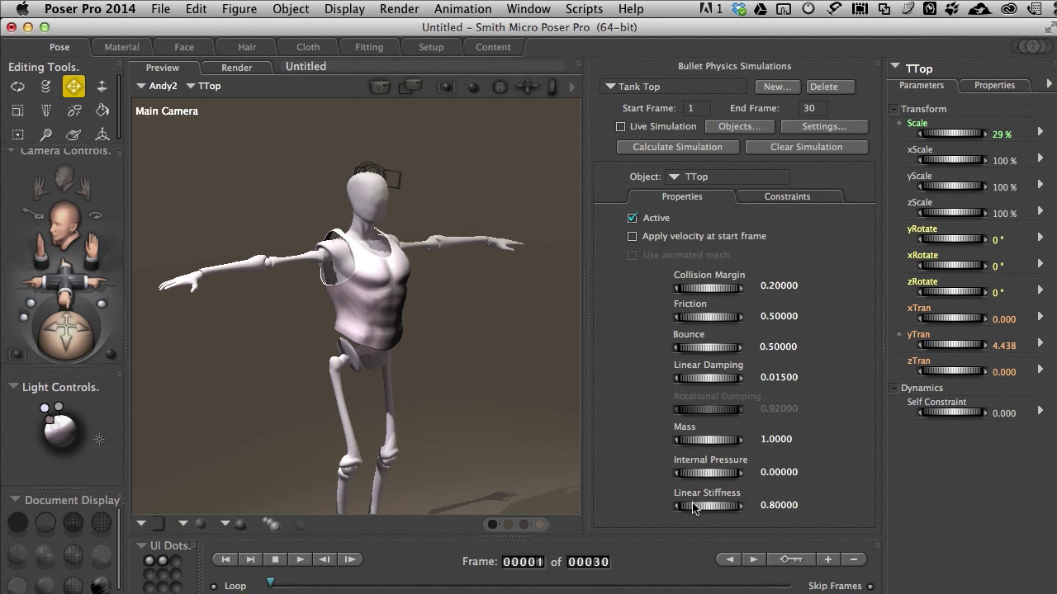
Set TTop's Friction to 1 and Collision Margin to .25, then calculate the simulation.
{"action": "double_click", "coordinate": [778, 316]}
{"action": "type", "text": "1"}
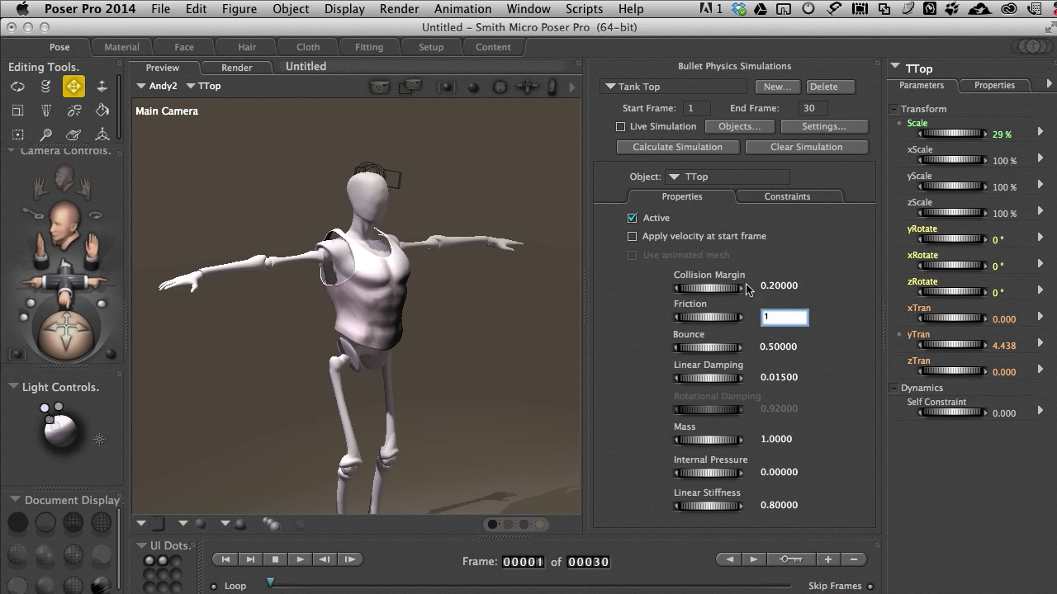
{"action": "double_click", "coordinate": [779, 285]}
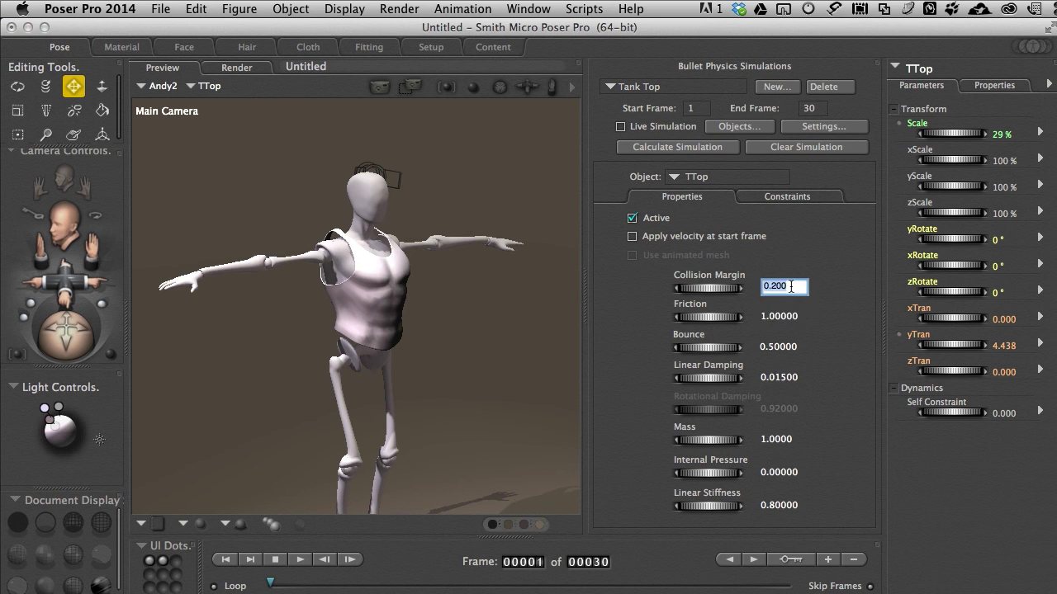
{"action": "type", "text": ".25"}
{"action": "left_click", "coordinate": [653, 146]}
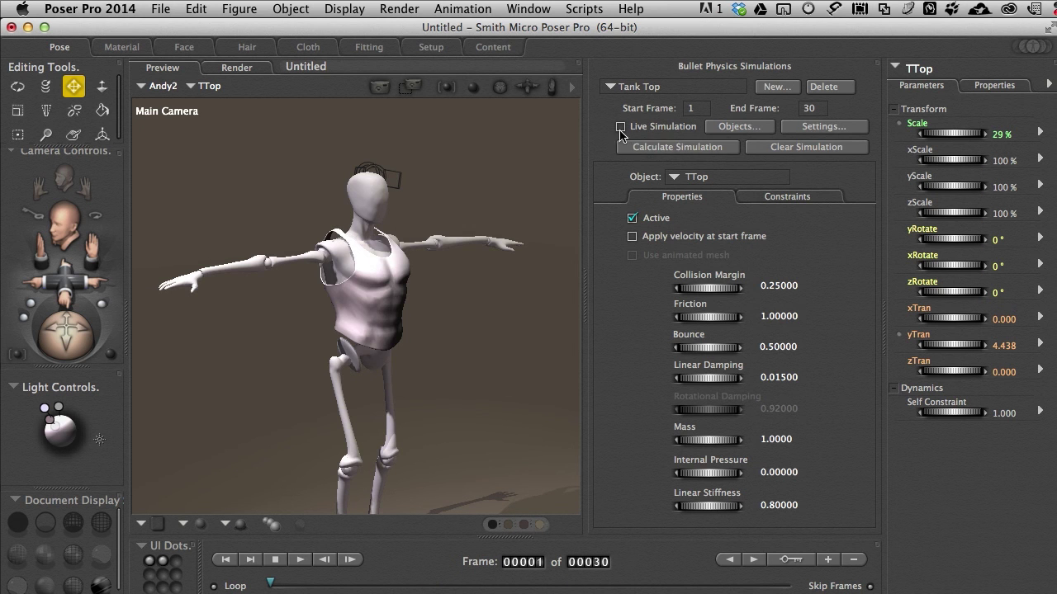
Turn Live Simulation on and inspect the tank top draped over Andy's torso.
{"action": "left_click", "coordinate": [620, 127]}
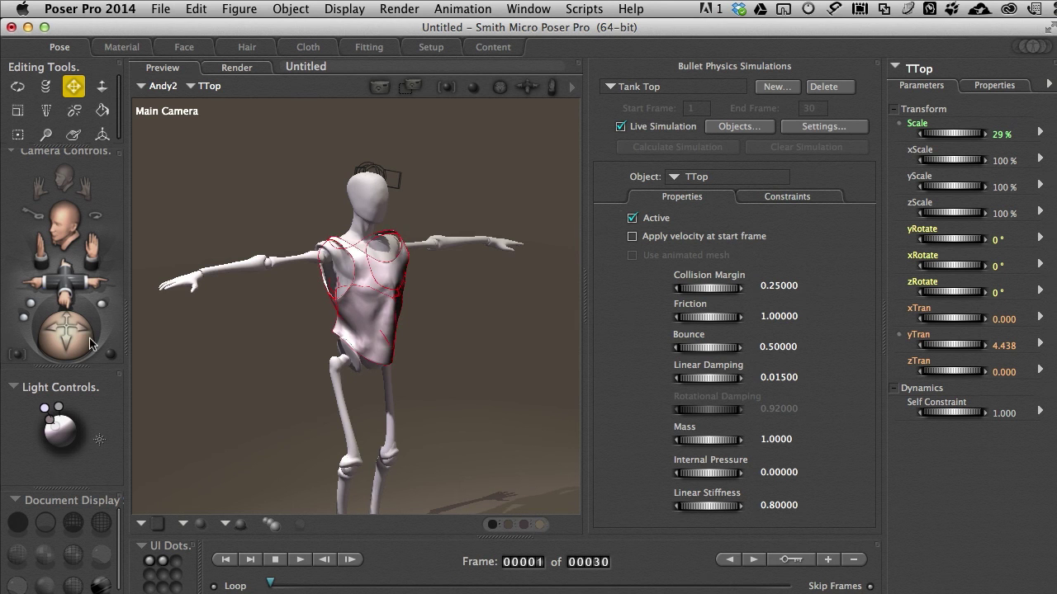
{"action": "key", "text": "r"}
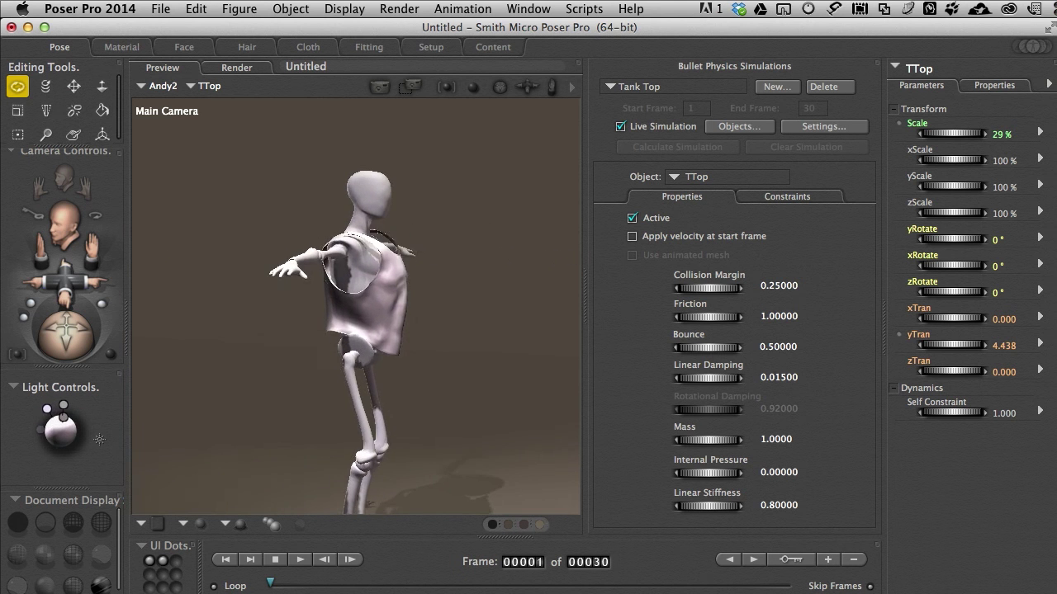
{"action": "key", "text": "t"}
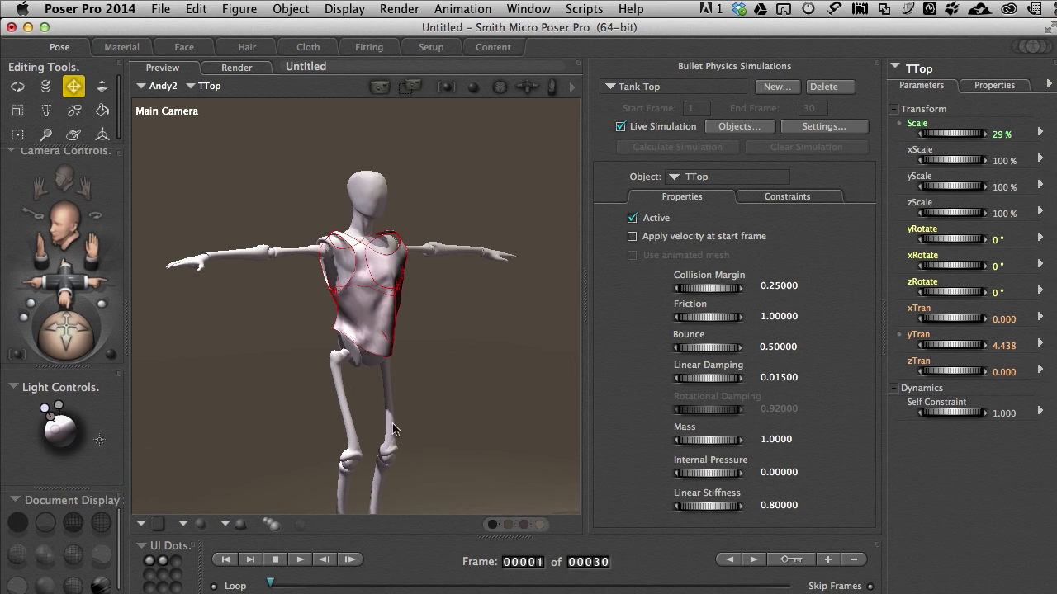